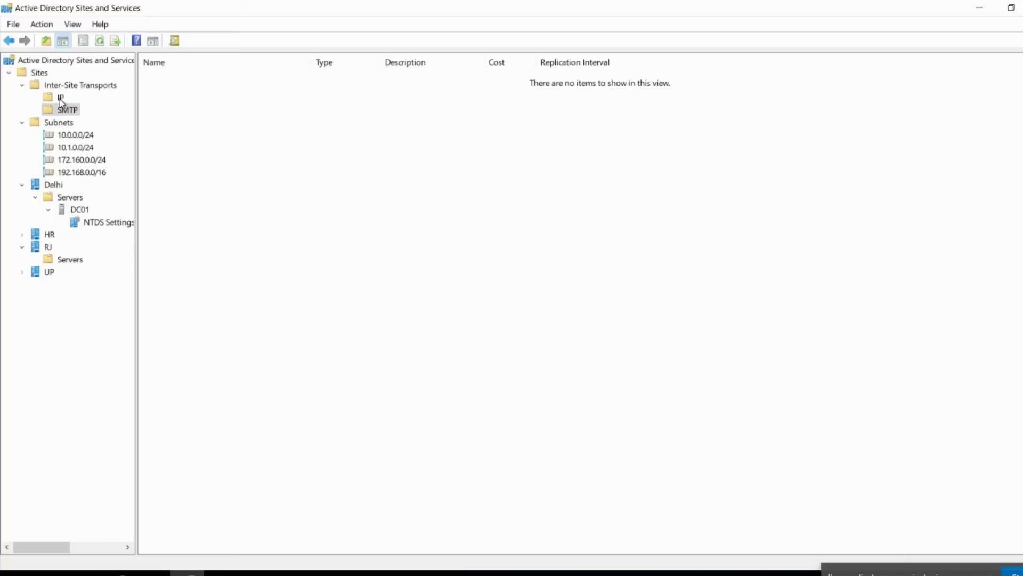
# Review the IP site links, the HR site and the RJ site's Servers container, ending on the RJ-to-Delhi link
pyautogui.click(61, 98)
pyautogui.click(322, 91)
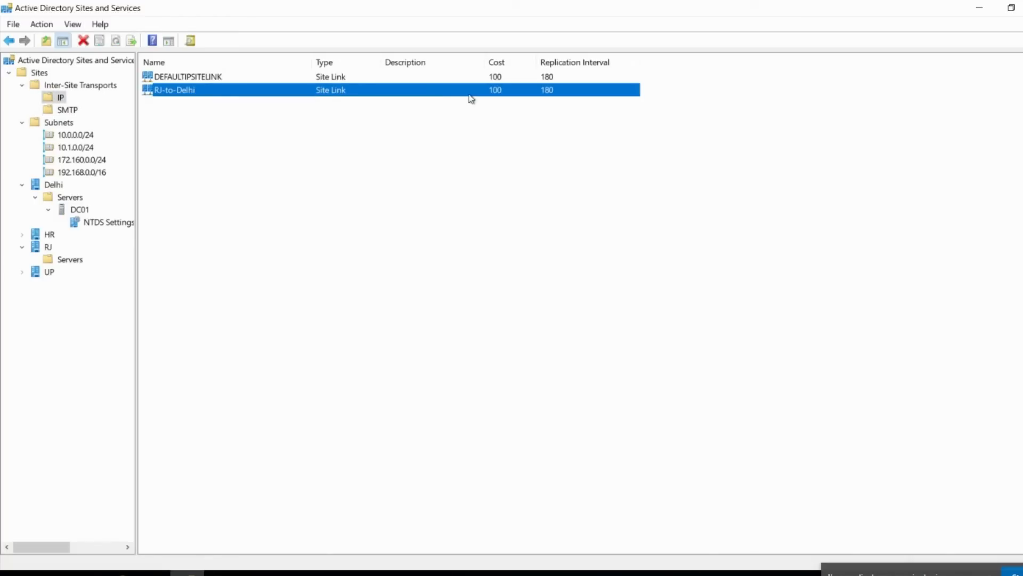
pyautogui.click(48, 234)
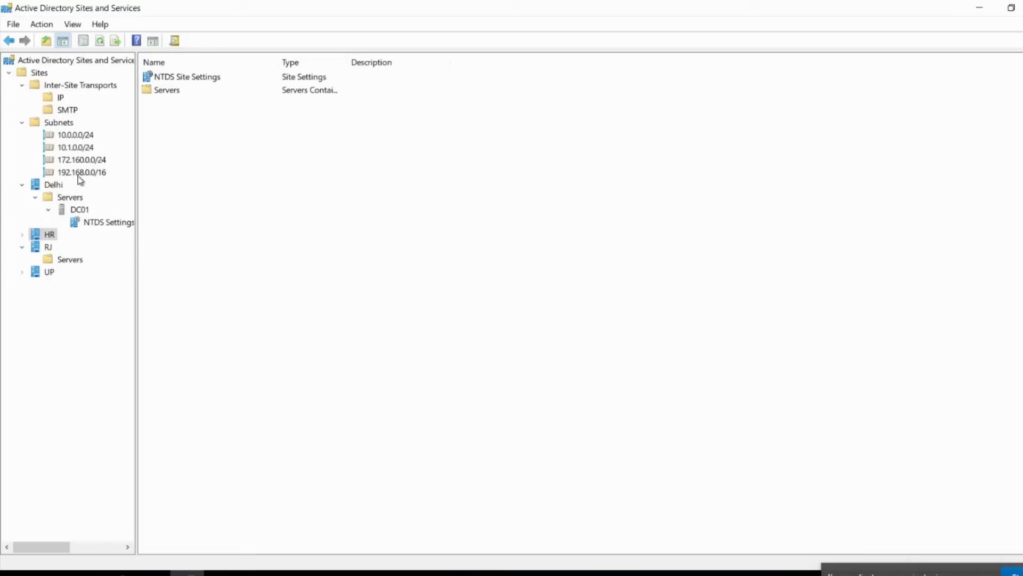
pyautogui.click(74, 260)
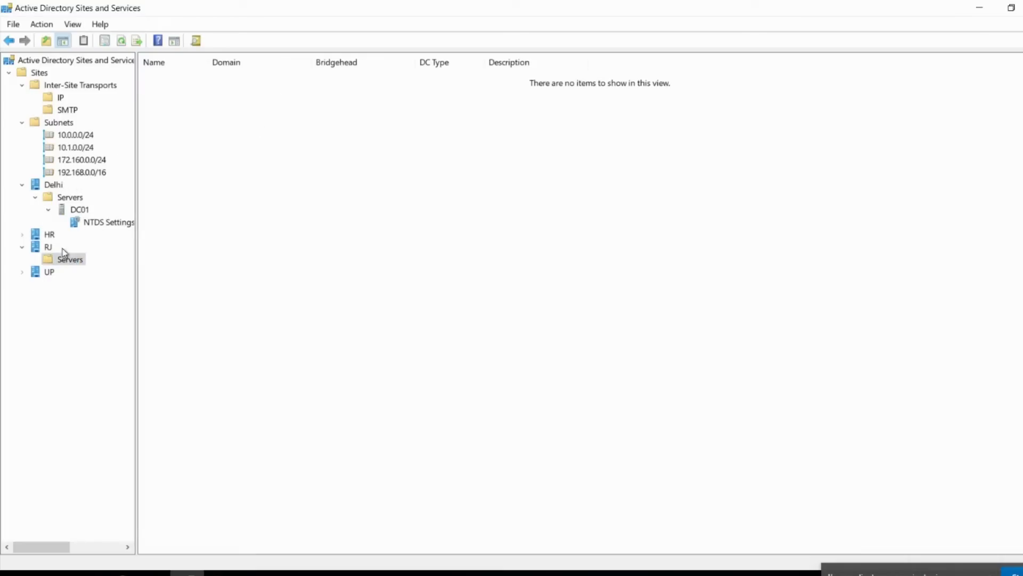
pyautogui.click(60, 97)
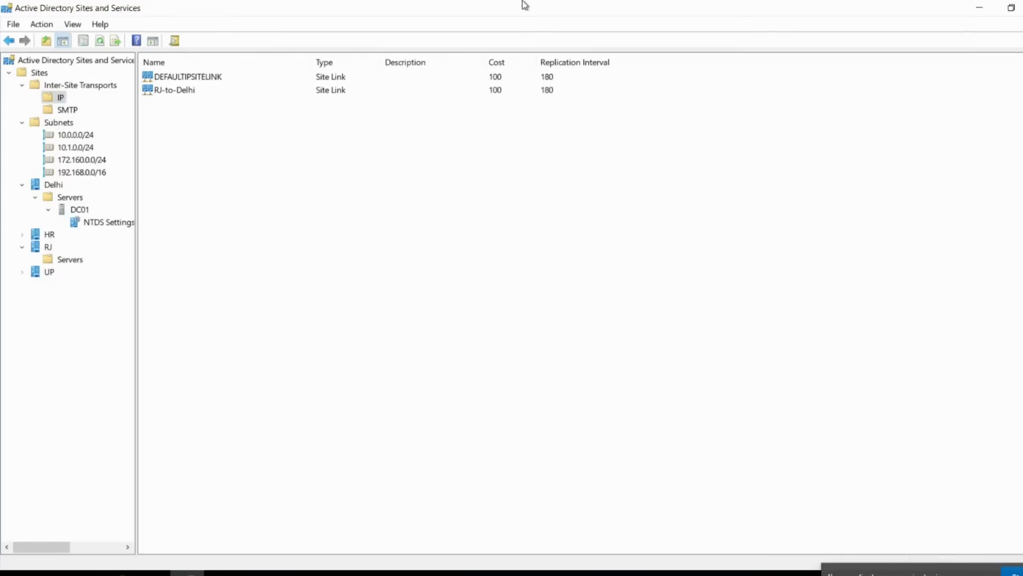
pyautogui.click(171, 92)
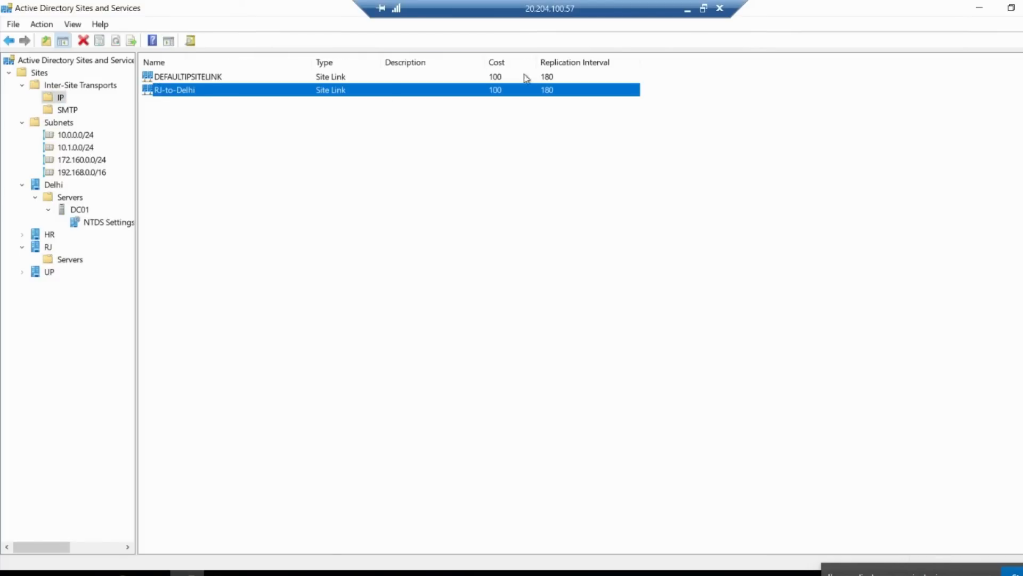
# Switch to the RJ-DC01 remote session and check its host name and full IP configuration, including the DNS server, with hostname and ipconfig /all
pyautogui.click(687, 8)
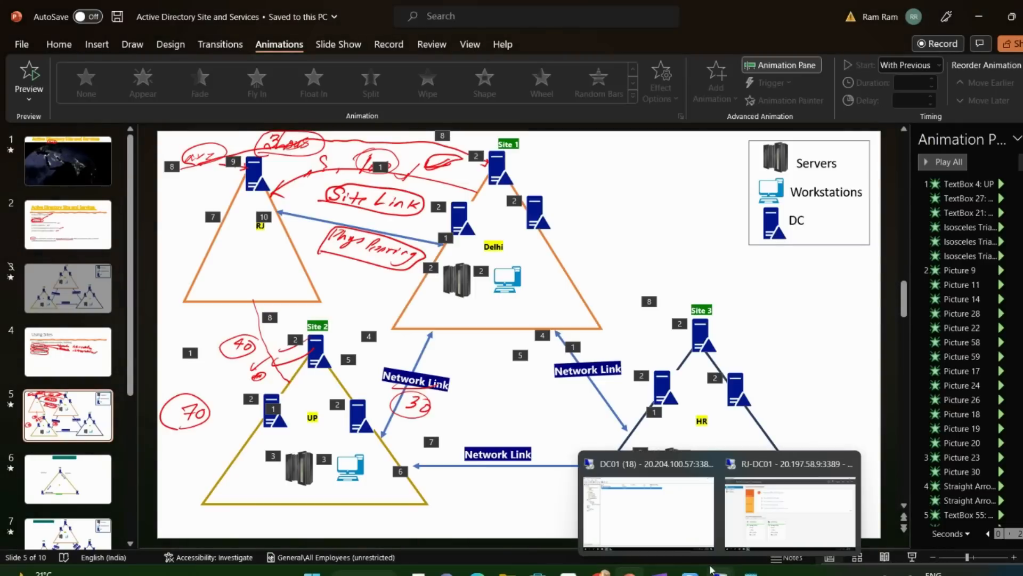
pyautogui.click(799, 493)
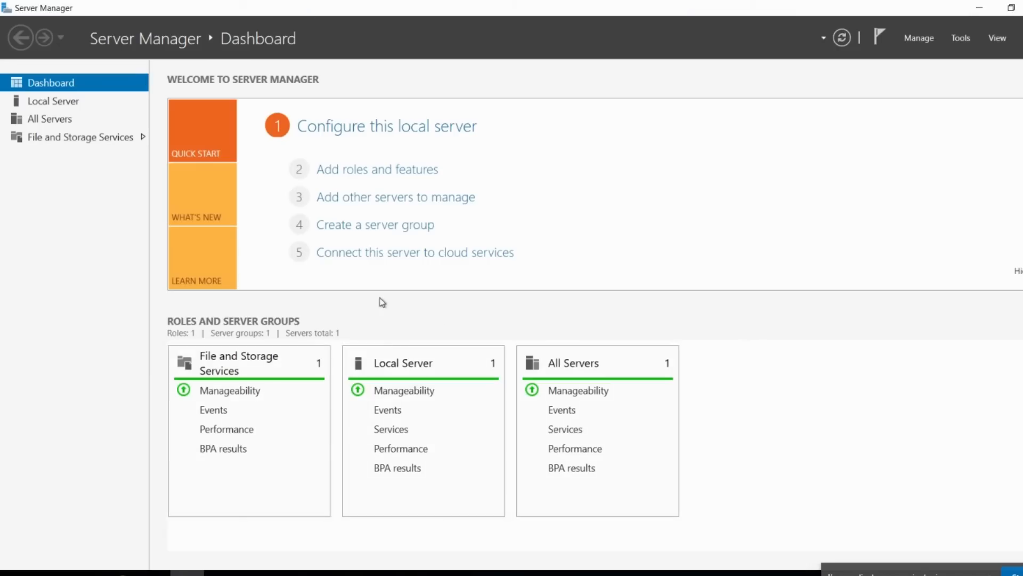
pyautogui.click(923, 47)
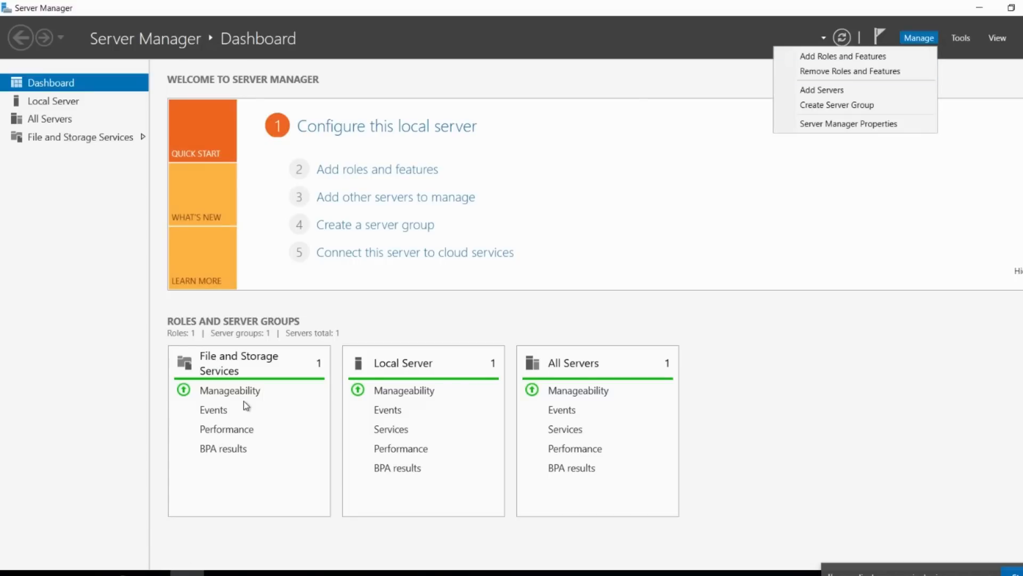
pyautogui.press('super+r')
pyautogui.press('Return')
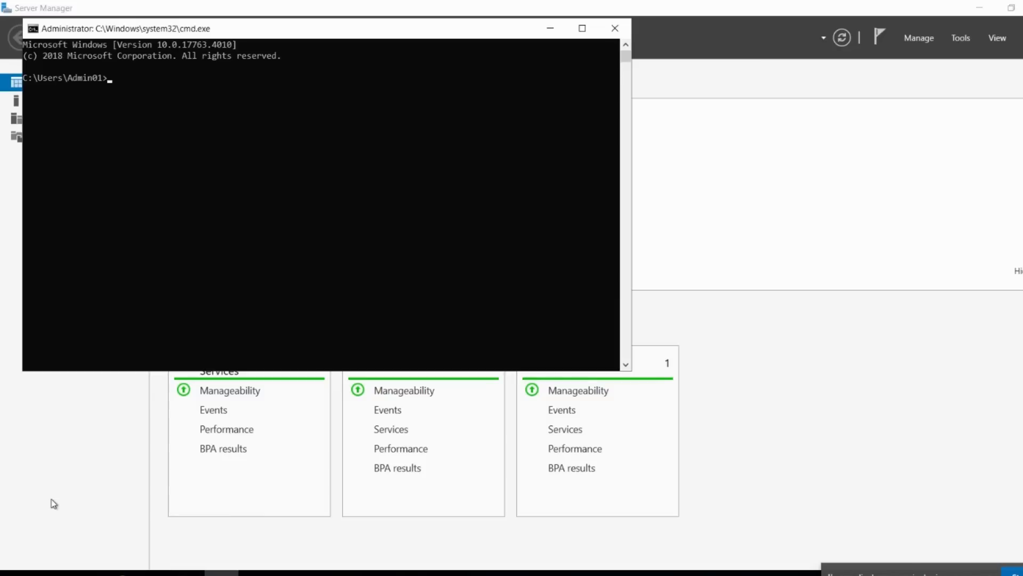
pyautogui.write('hio')
pyautogui.press('Return')
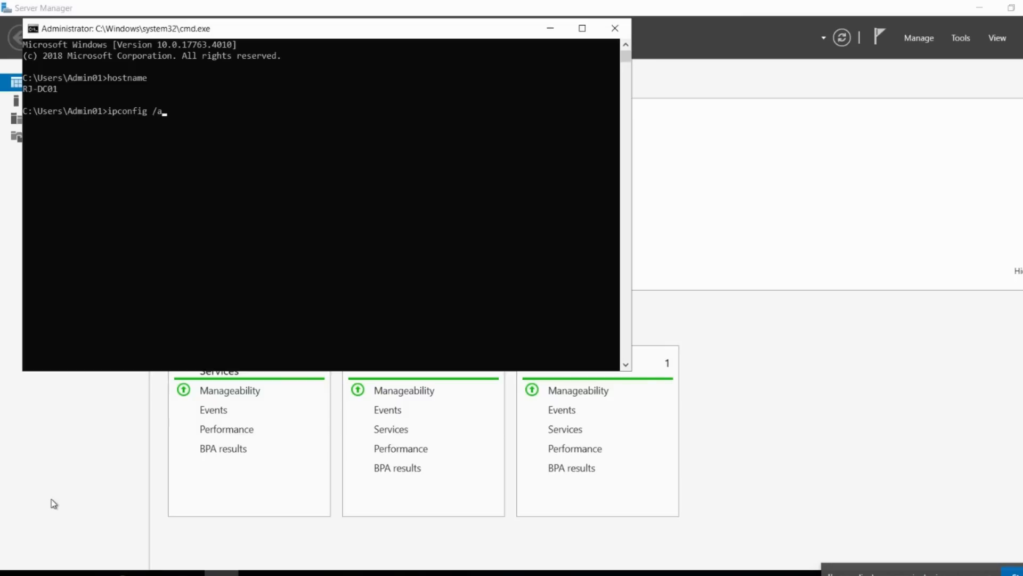
pyautogui.press('Return')
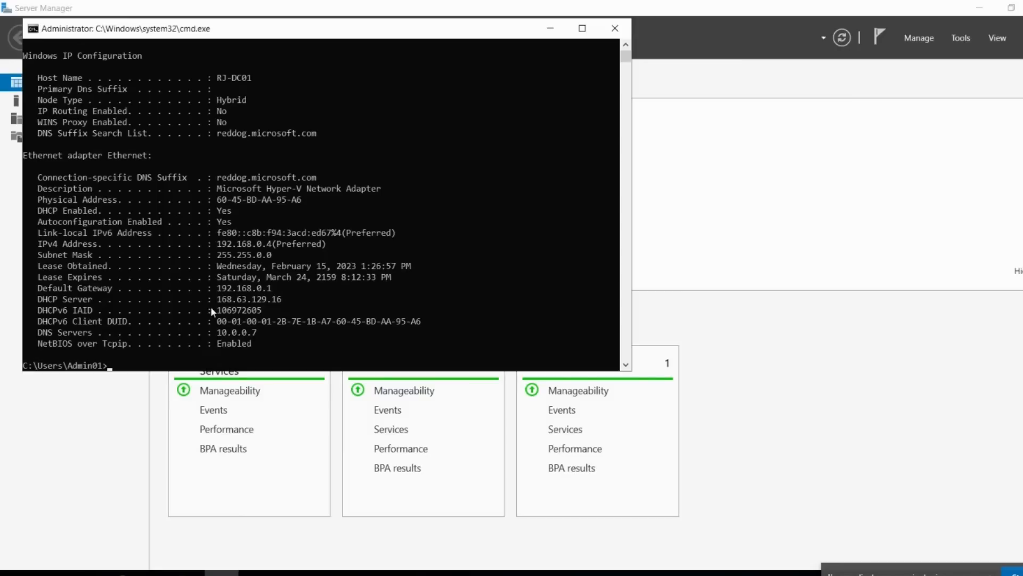
pyautogui.moveTo(257, 333); pyautogui.dragTo(219, 335)
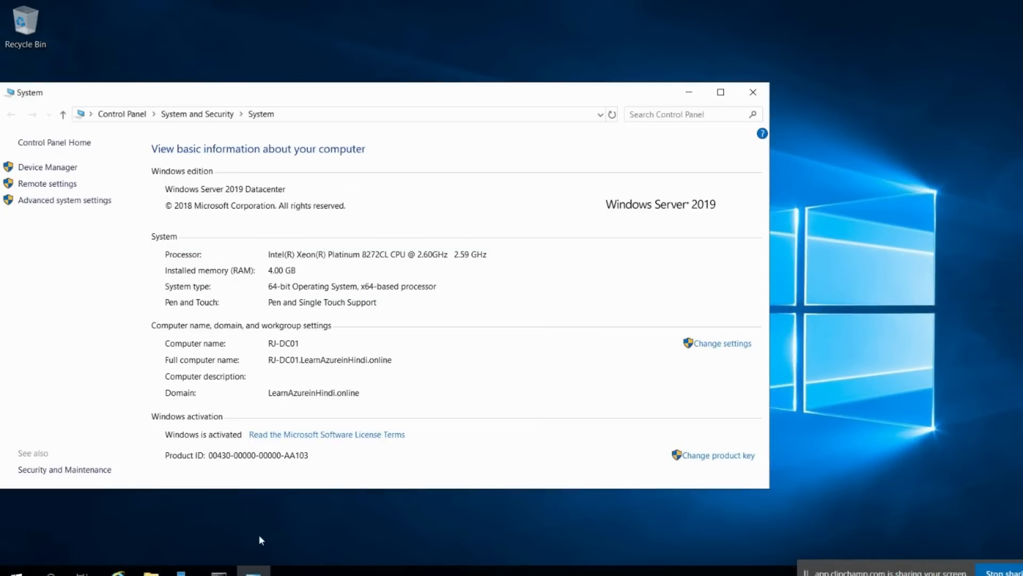
# Dismiss the Windows Admin Center notice in Server Manager and start promoting RJ-DC01 to a domain controller
pyautogui.click(184, 570)
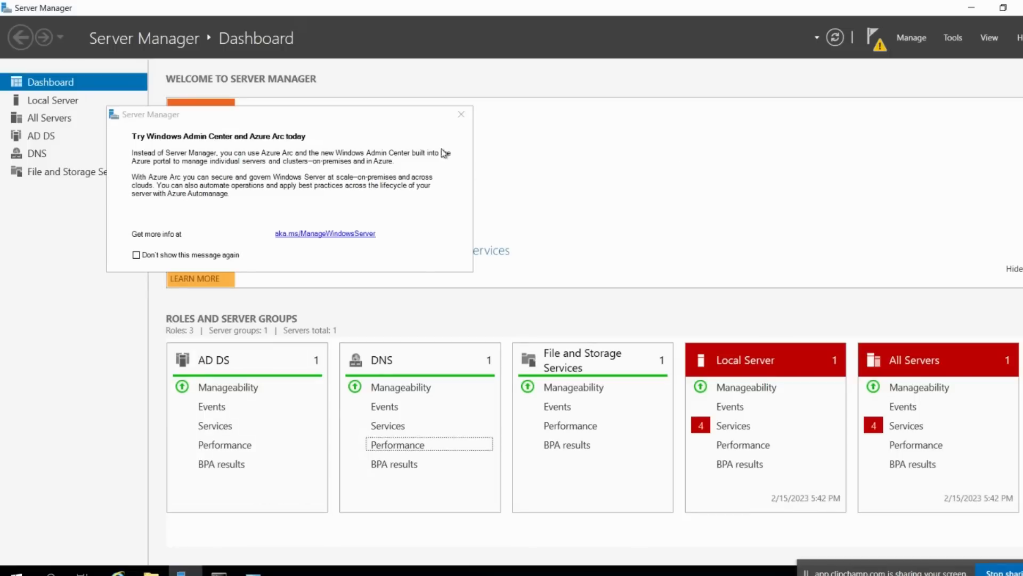
pyautogui.click(461, 109)
pyautogui.click(876, 43)
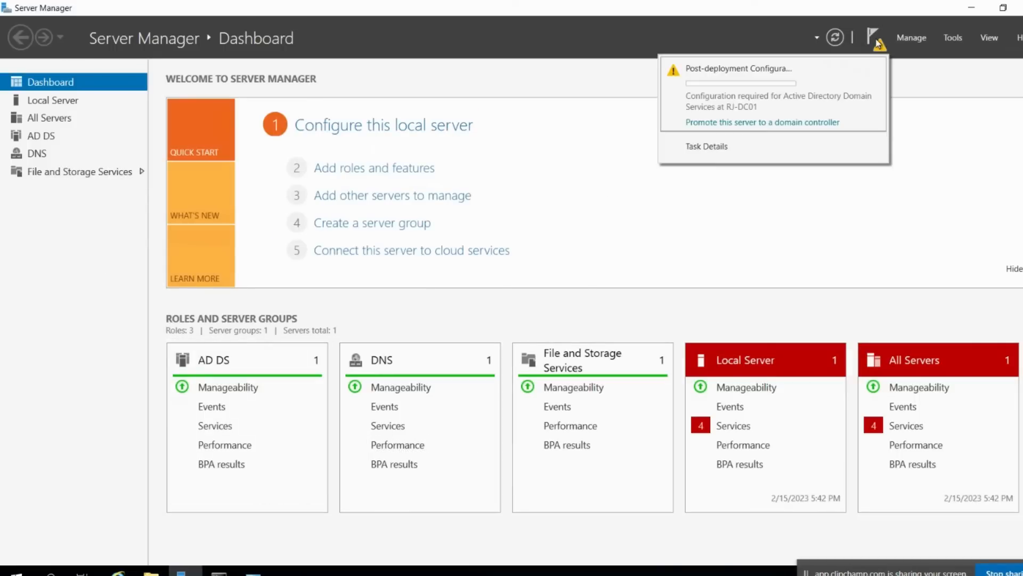
pyautogui.click(736, 124)
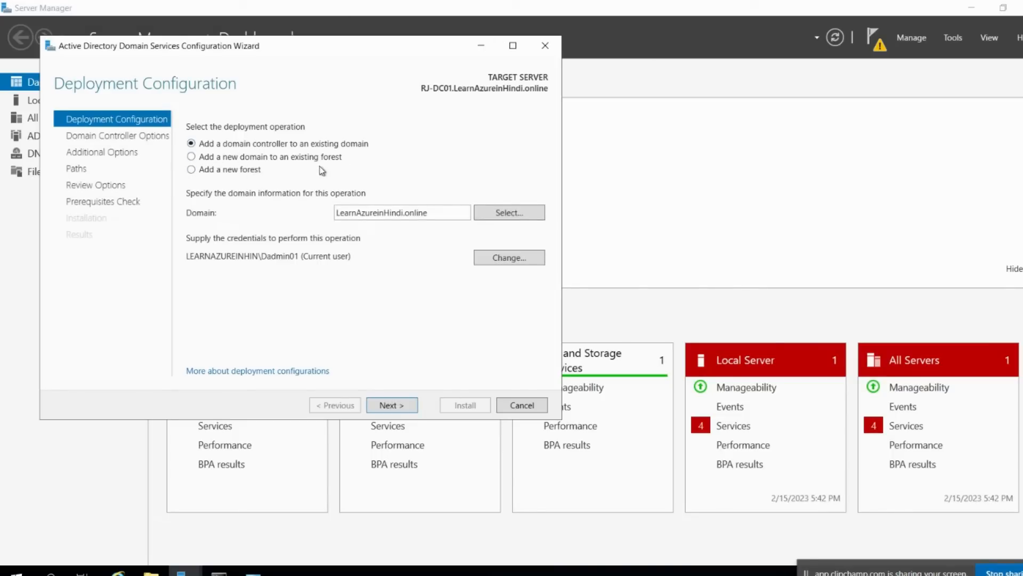
# Configure the deployment as a new child domain named RJ in the existing forest under LearnAzureinHindi.online
pyautogui.click(257, 157)
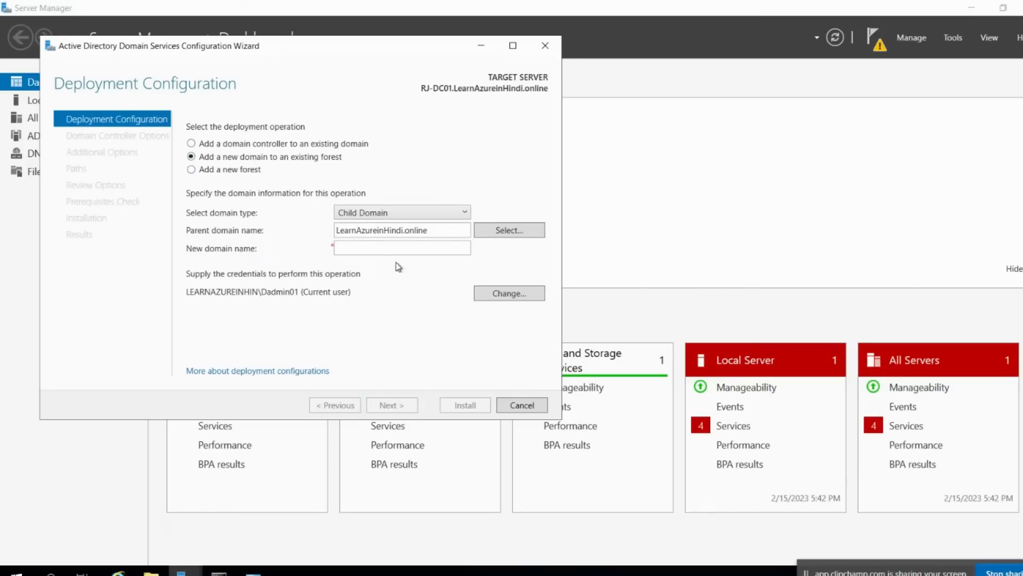
pyautogui.click(377, 248)
pyautogui.write('RJ')
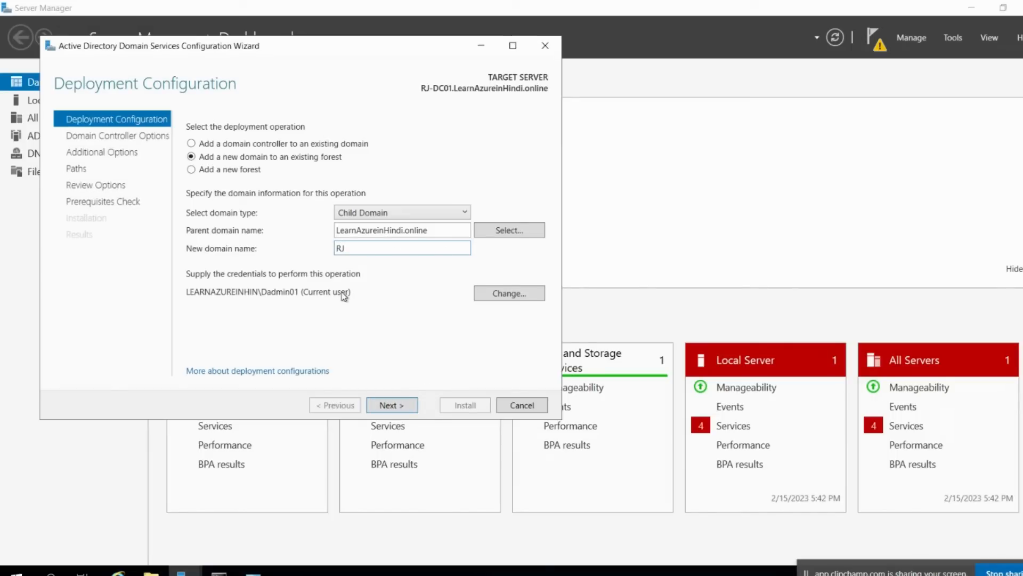
pyautogui.click(388, 405)
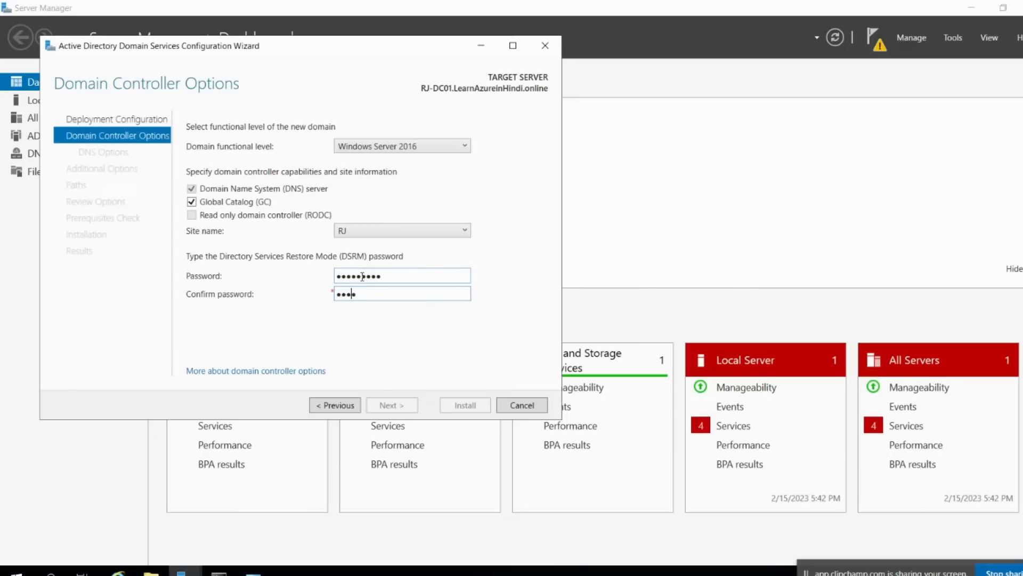
# Enter and confirm the Directory Services Restore Mode password, and accept the DNS delegation options
pyautogui.write('1')
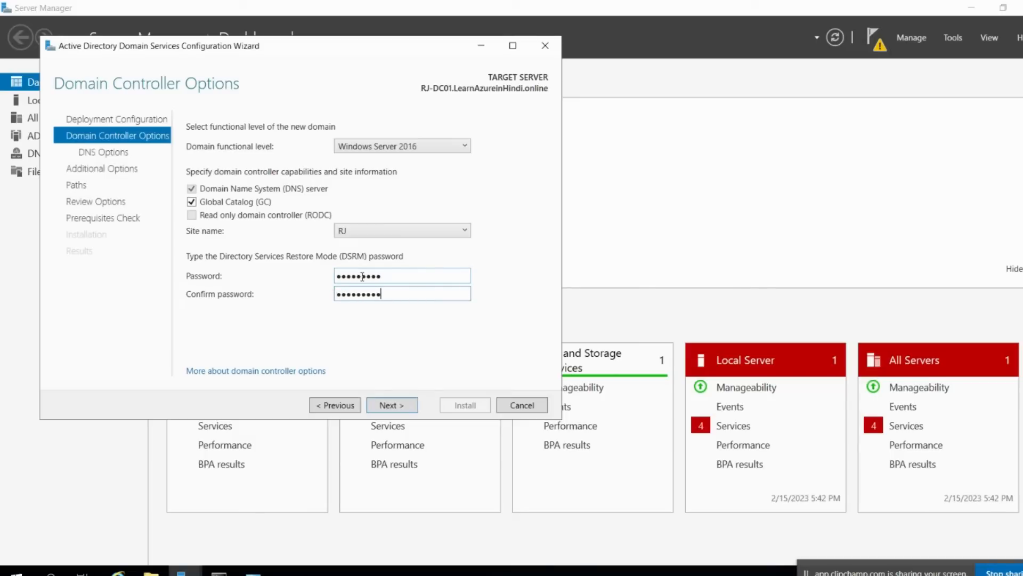
pyautogui.click(380, 406)
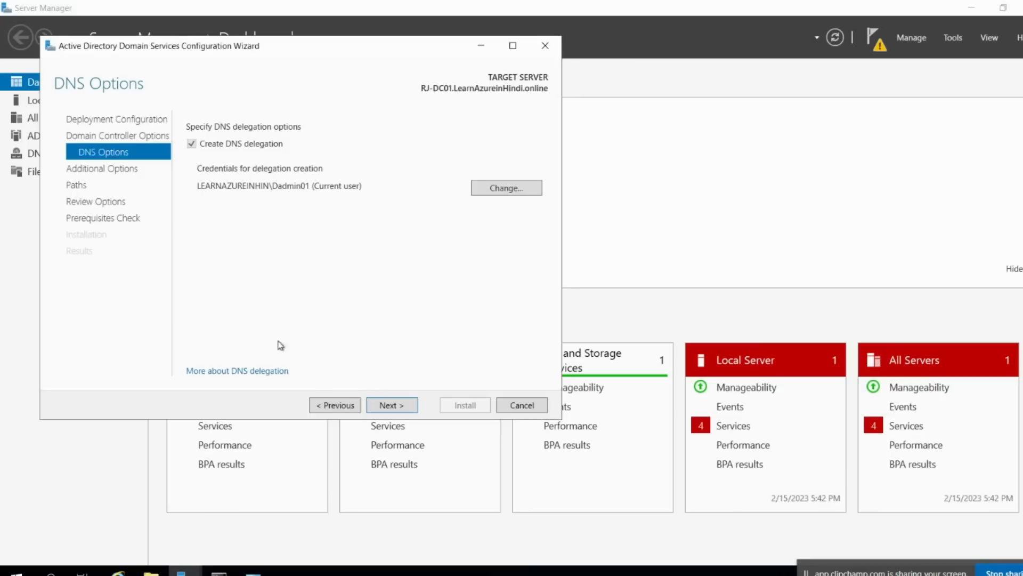
pyautogui.click(392, 405)
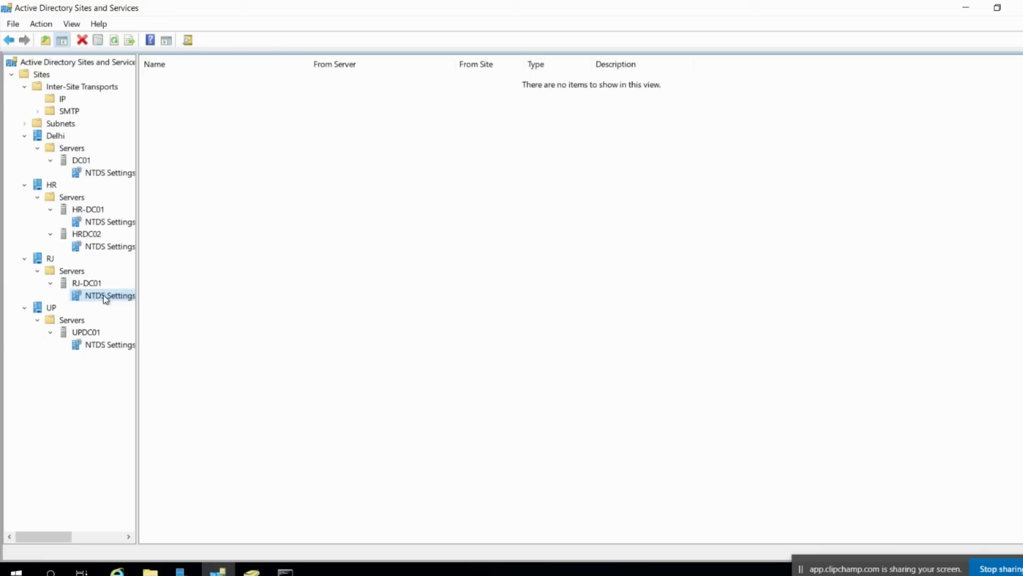
# Examine the RJ site, the IP transport's site links and the 192.168.0.0/16 subnet in Active Directory Sites and Services
pyautogui.click(41, 260)
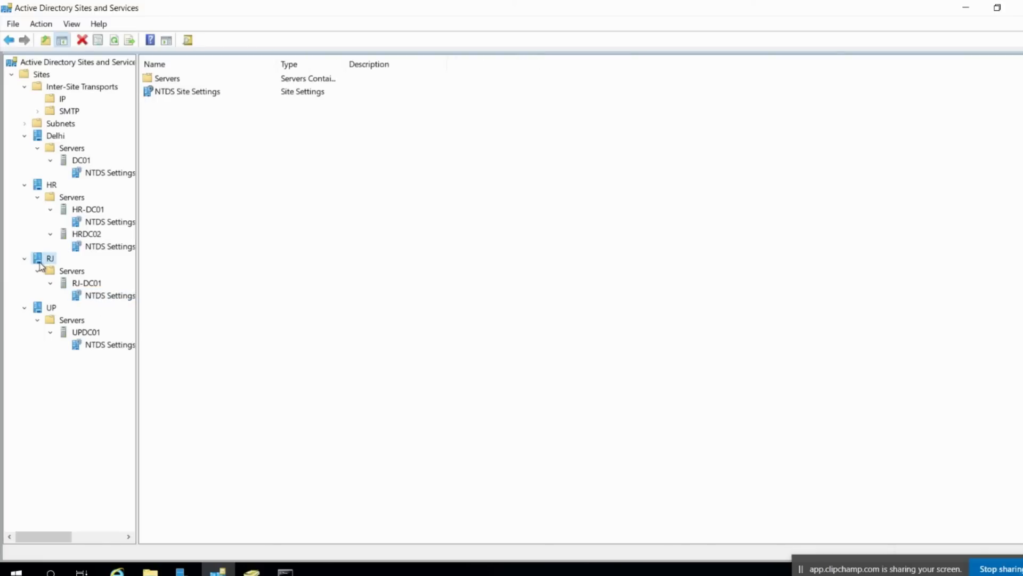
pyautogui.click(62, 100)
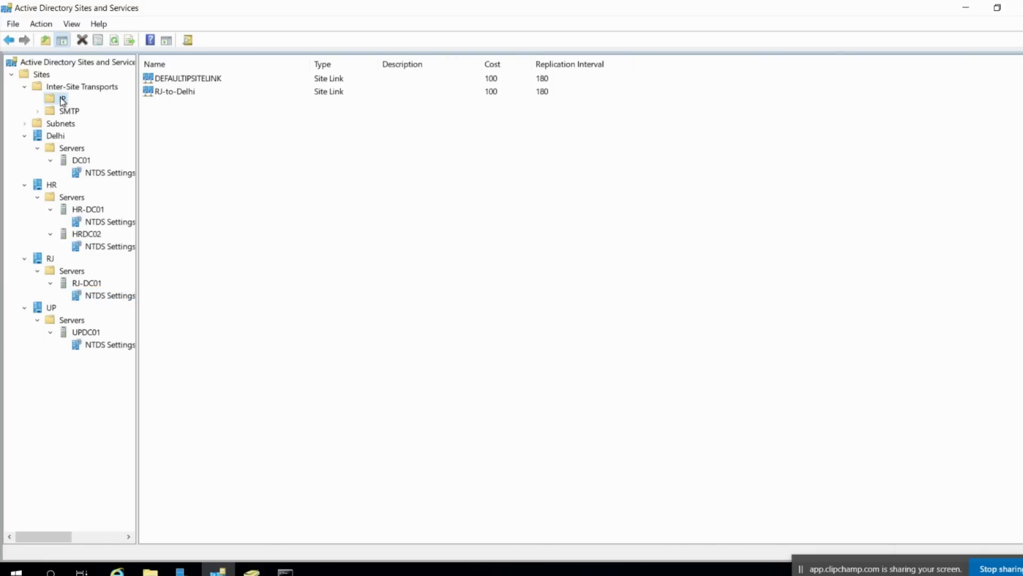
pyautogui.doubleClick(62, 123)
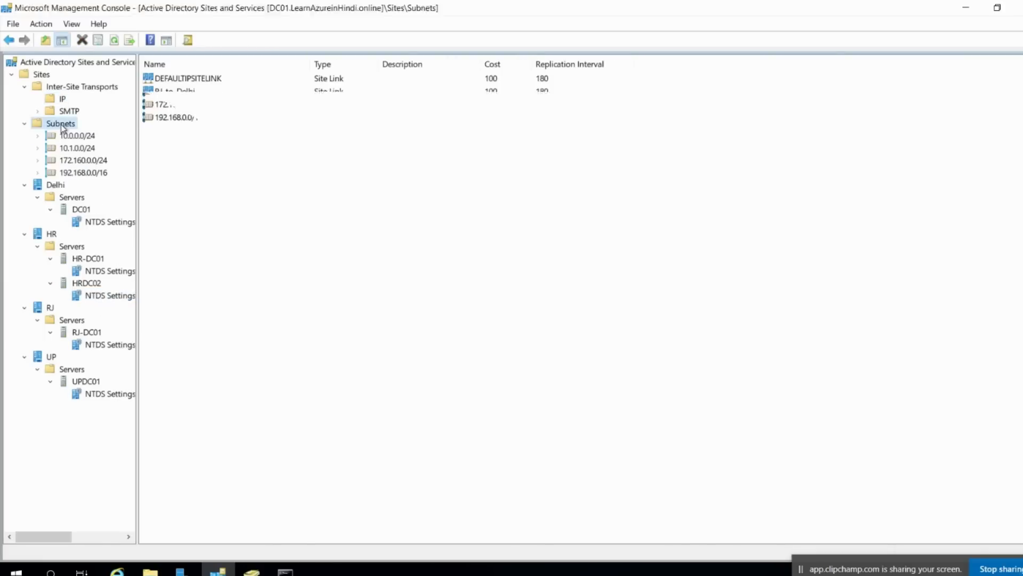
pyautogui.click(83, 173)
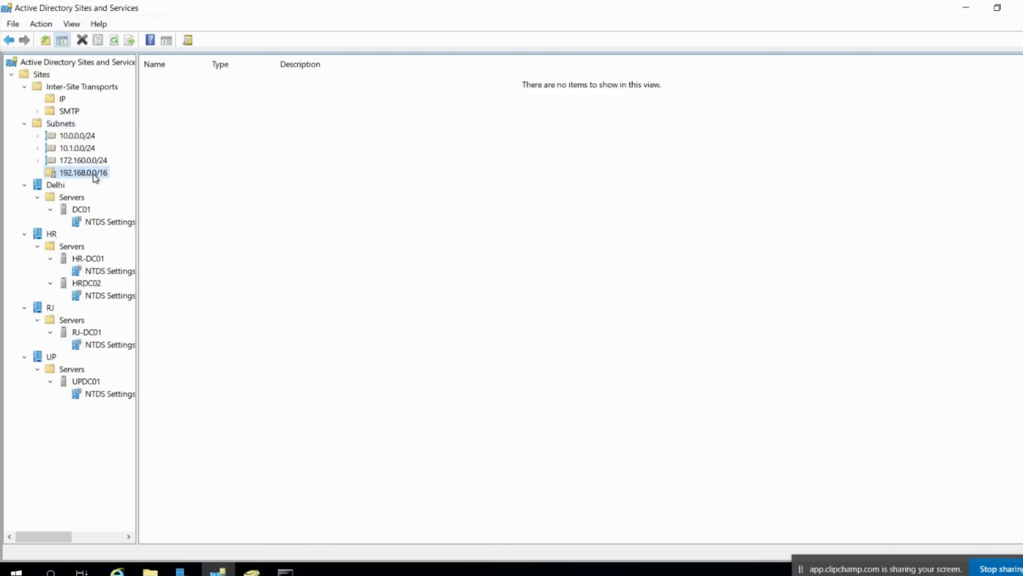
# Compare the RJ-to-Delhi and DEFAULTIPSITELINK site links, and view the member sites in the DEFAULTIPSITELINK properties
pyautogui.click(60, 101)
pyautogui.click(185, 96)
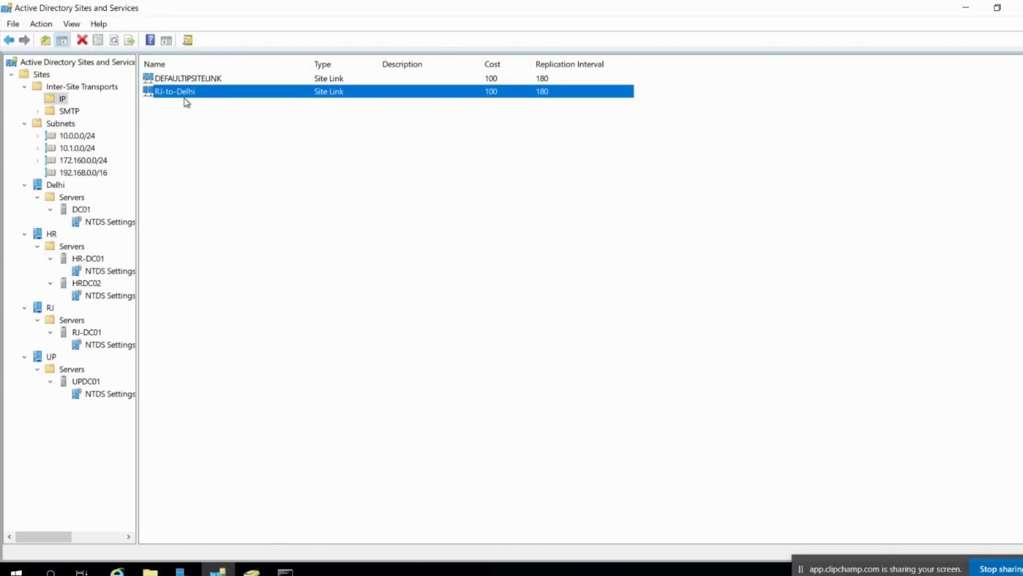
pyautogui.click(213, 80)
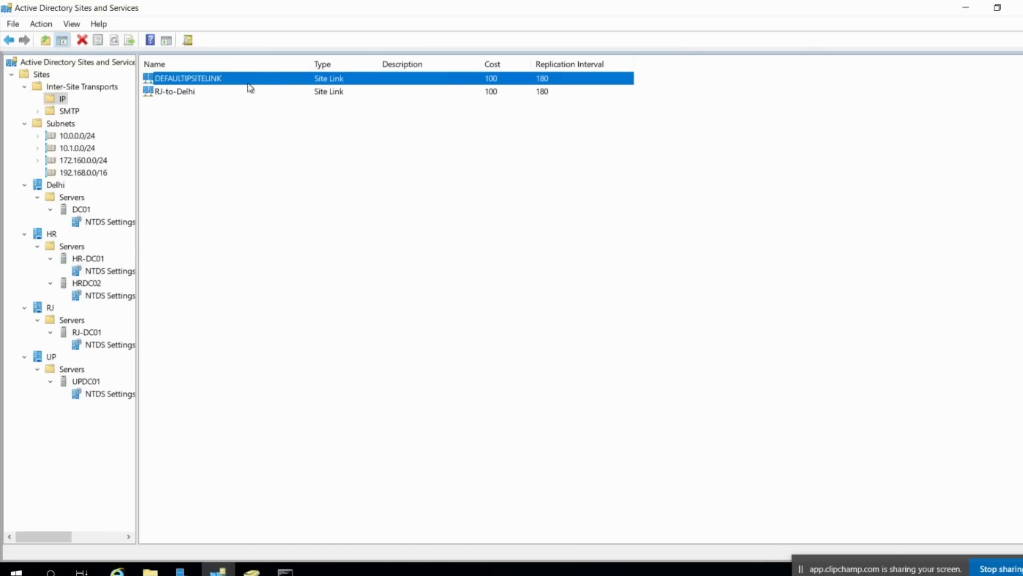
pyautogui.click(206, 96)
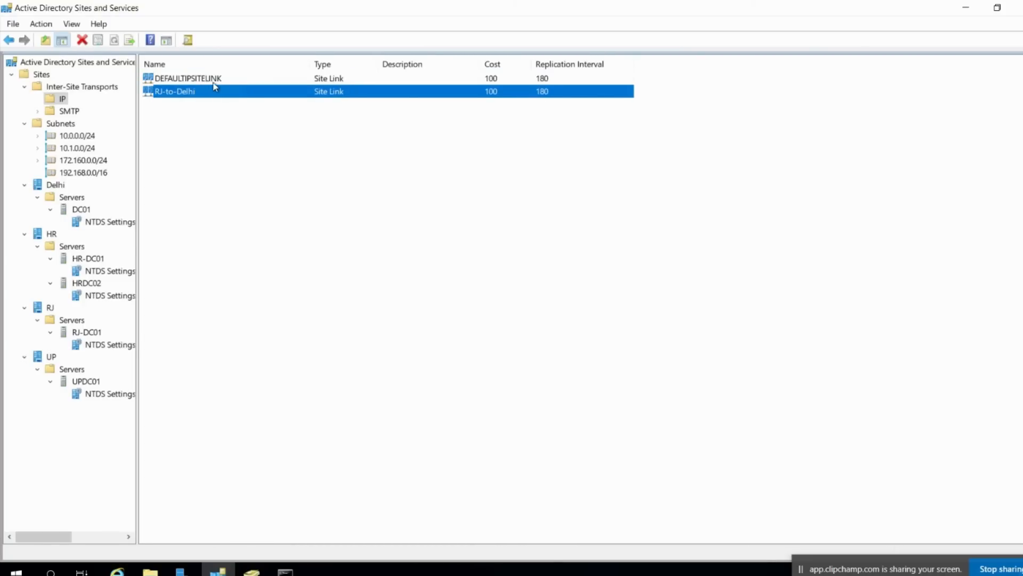
pyautogui.click(207, 80)
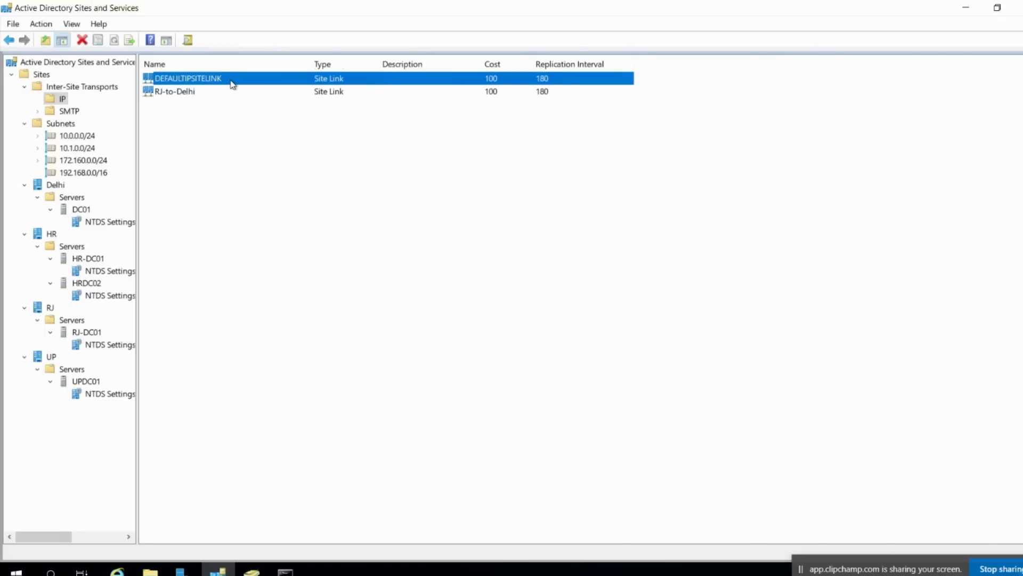
pyautogui.doubleClick(233, 84)
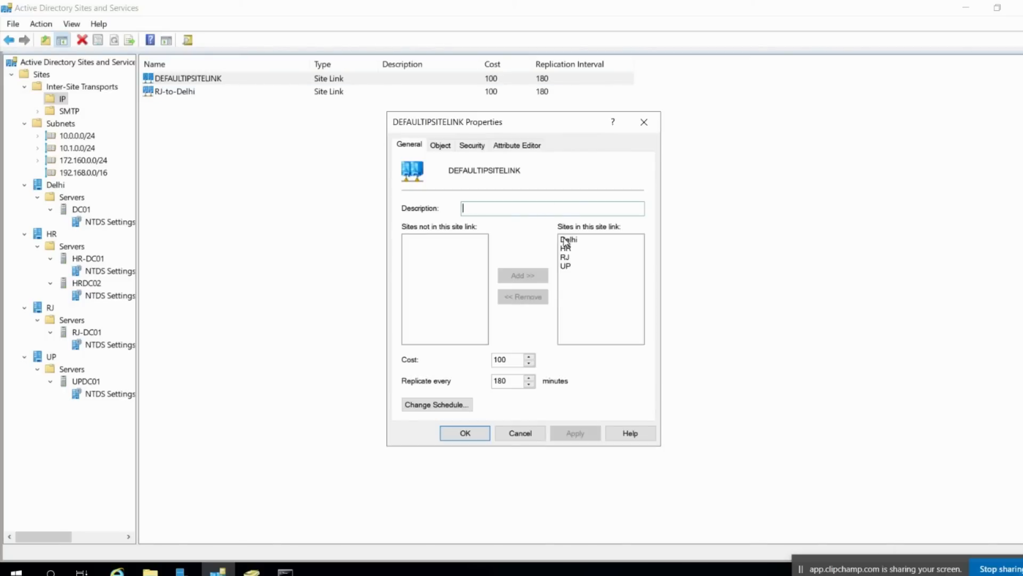
pyautogui.click(521, 433)
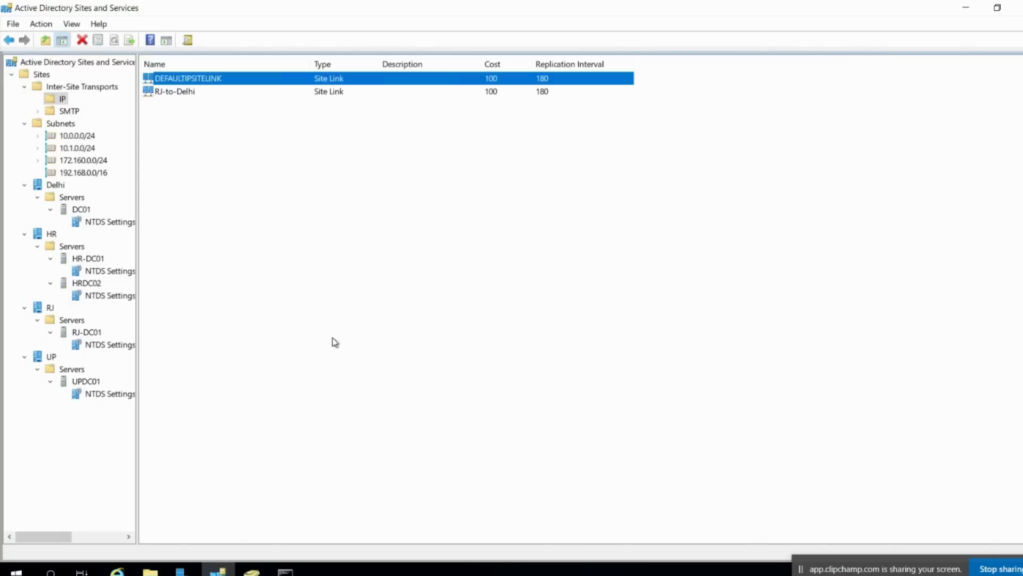
# Start a new site link under the IP inter-site transport and add the Delhi and UP sites to it
pyautogui.rightClick(227, 86)
pyautogui.click(76, 90)
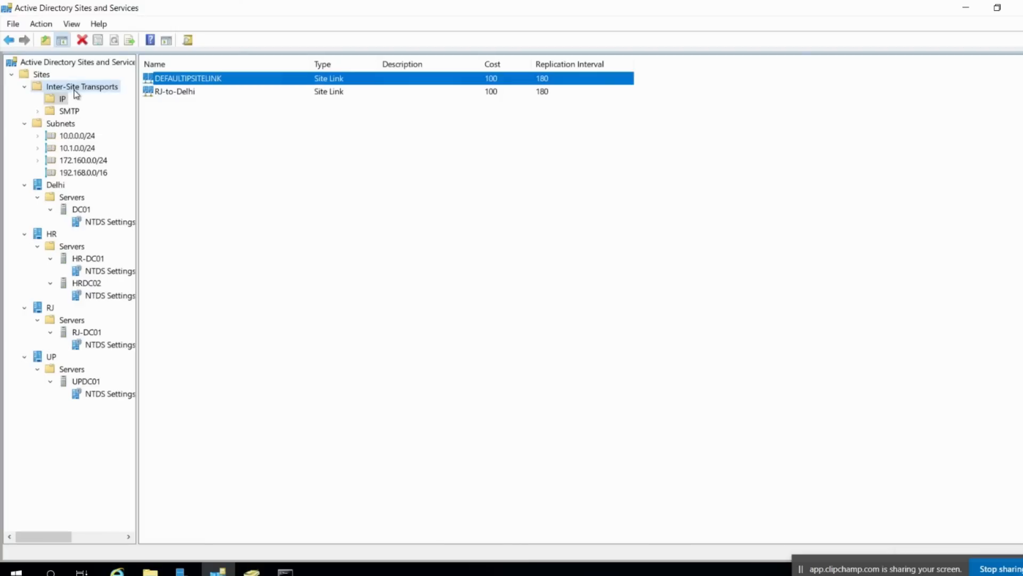
pyautogui.rightClick(76, 95)
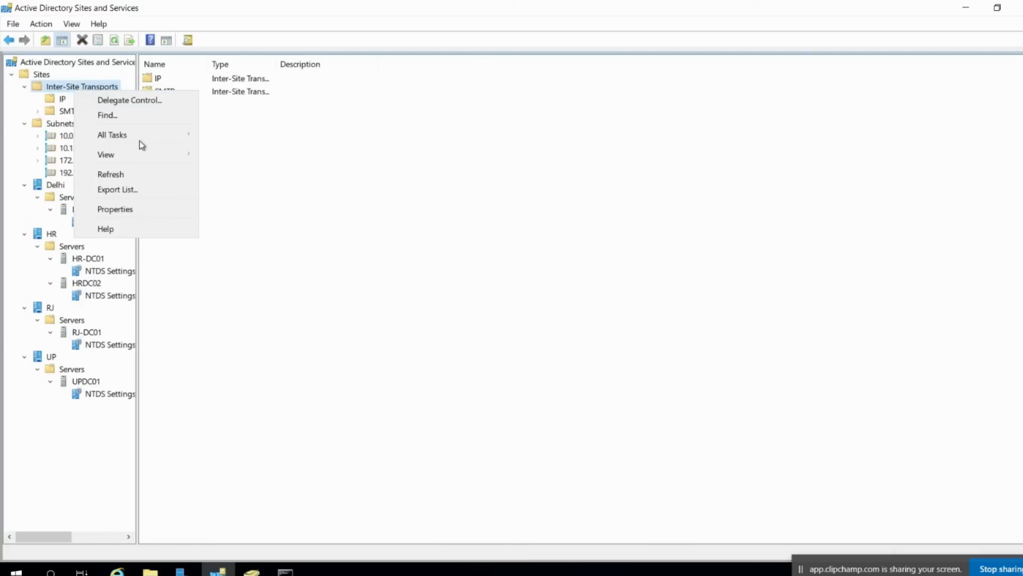
pyautogui.click(63, 98)
pyautogui.rightClick(58, 100)
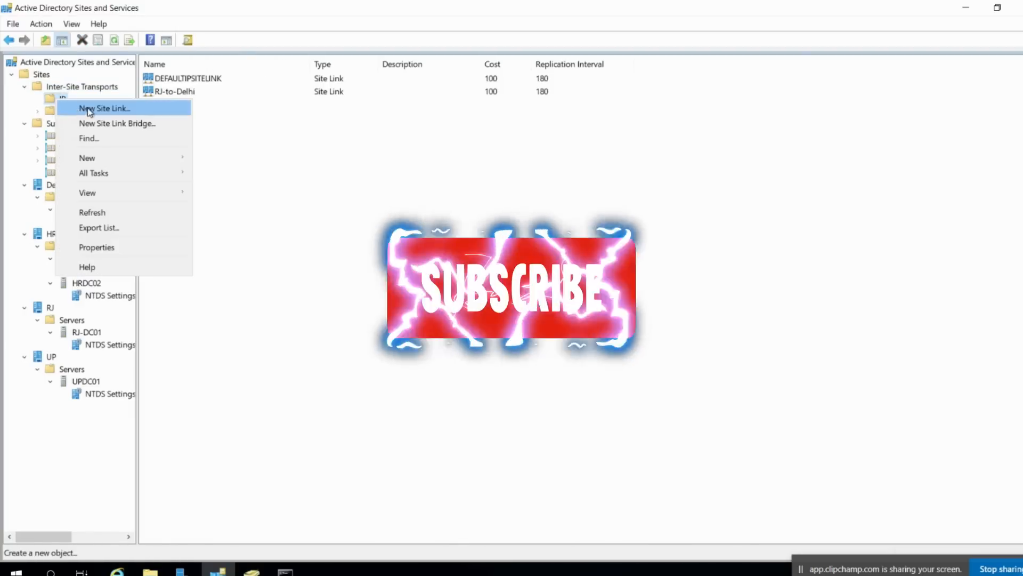
pyautogui.click(104, 108)
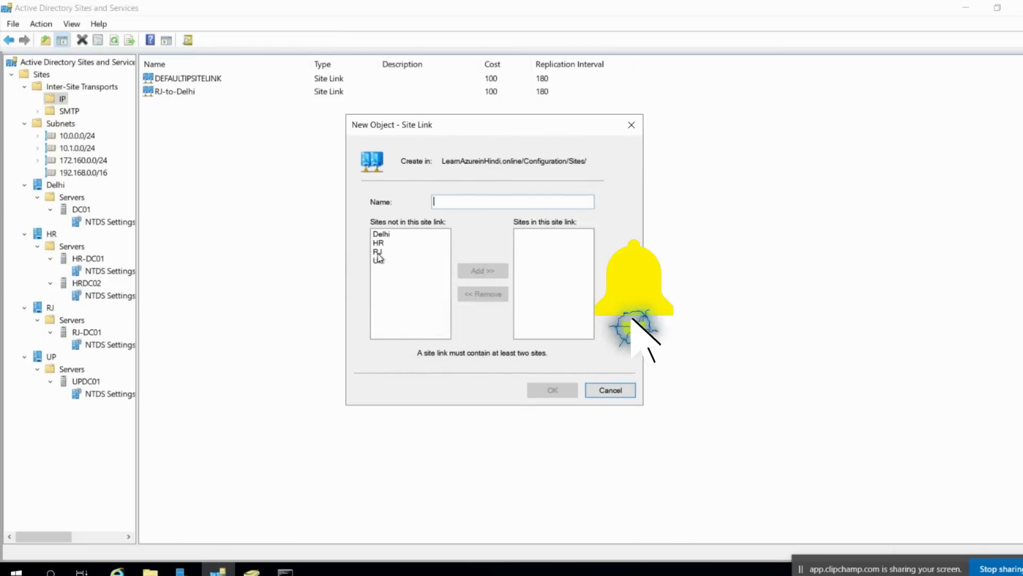
pyautogui.click(380, 243)
pyautogui.click(389, 235)
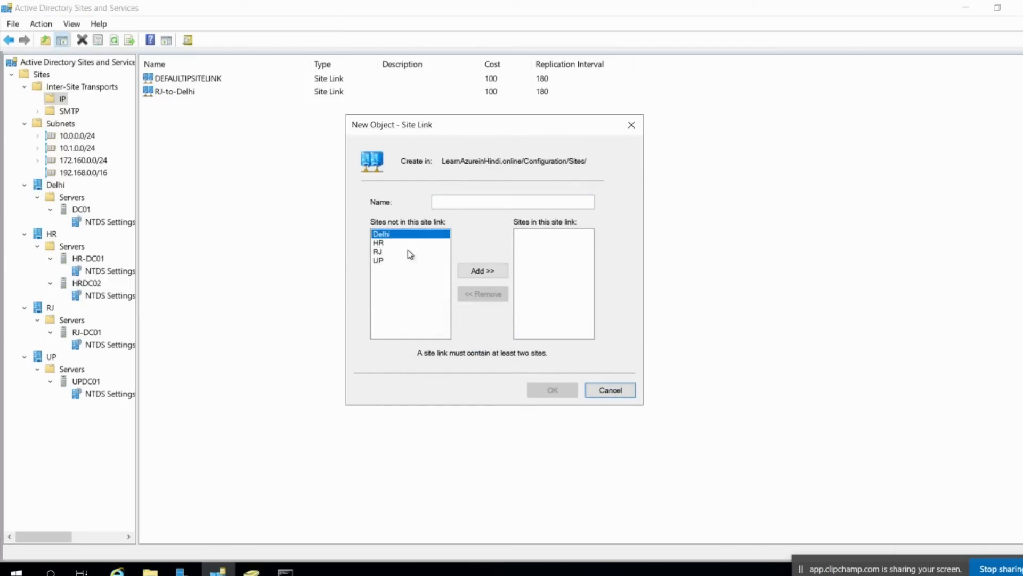
pyautogui.click(491, 276)
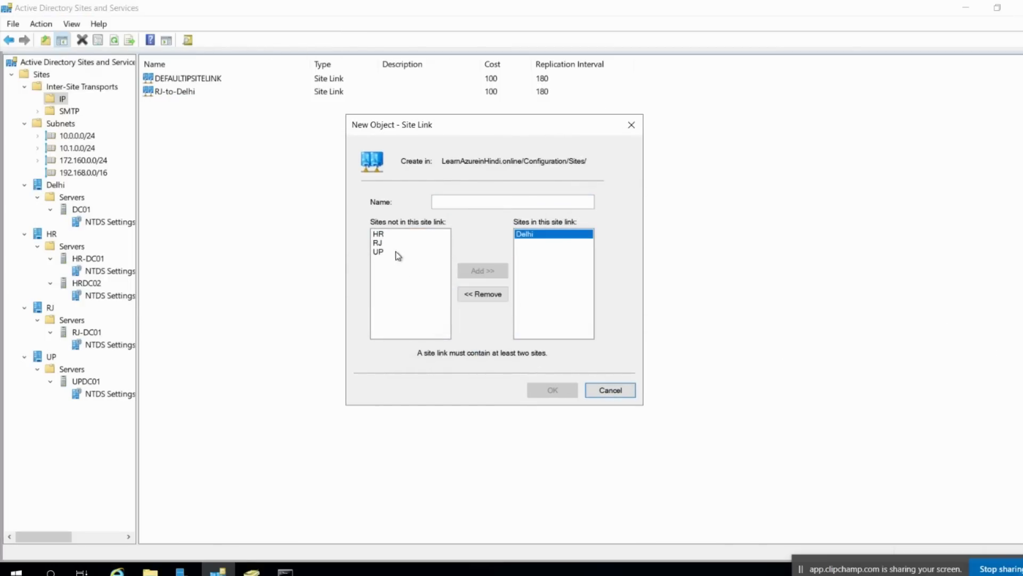
pyautogui.click(446, 278)
pyautogui.click(484, 273)
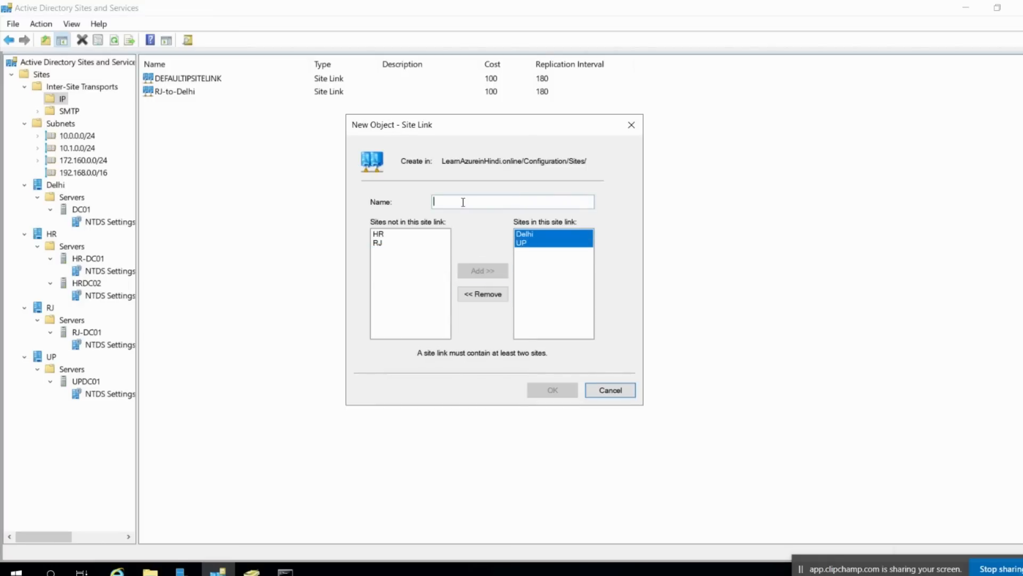
# Name the new site link Delhi-to-UP, create it and check its properties
pyautogui.write('Delh')
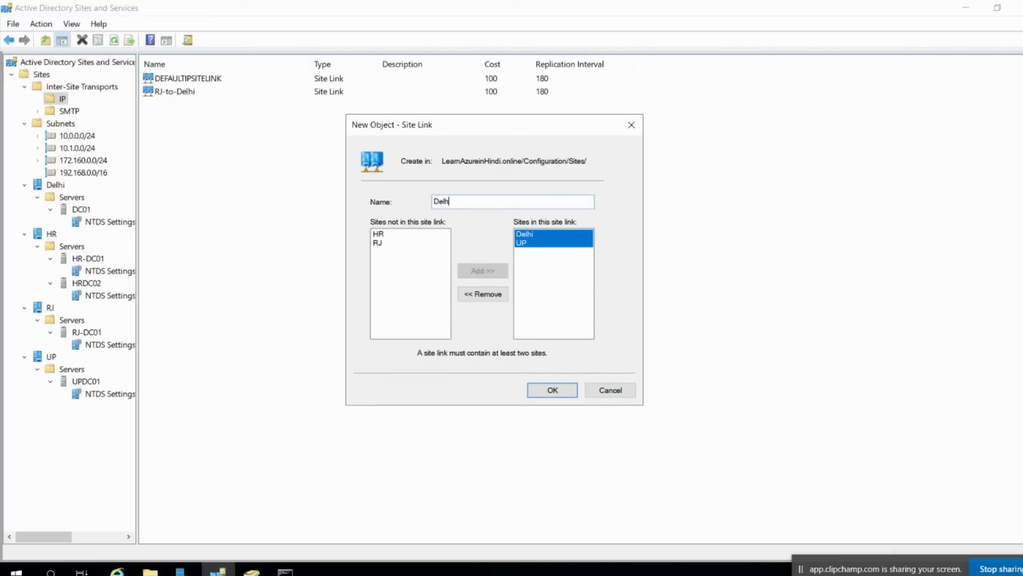
pyautogui.press('BackSpace')
pyautogui.press('BackSpace')
pyautogui.press('BackSpace')
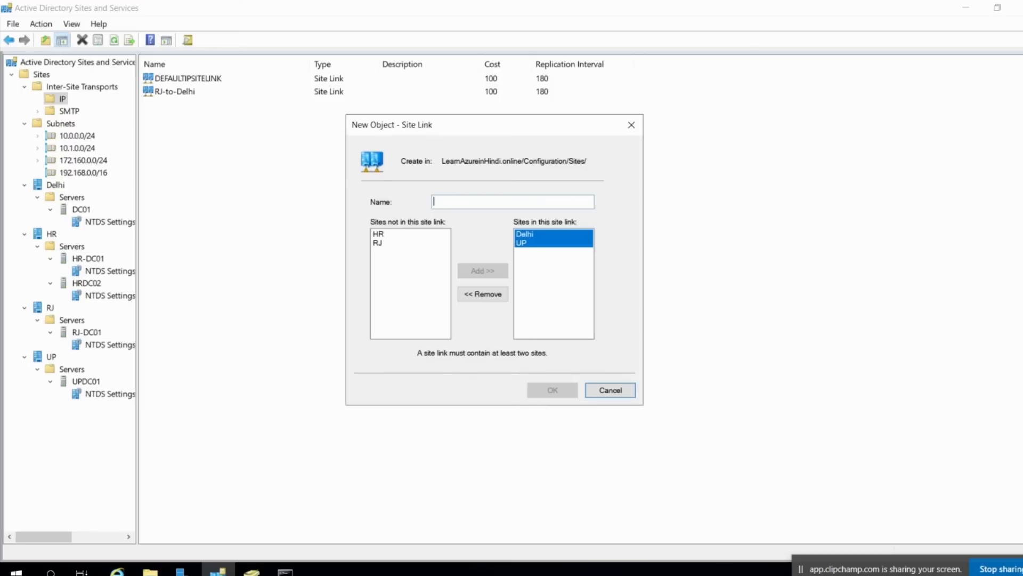
pyautogui.write('Delhi-to-UP')
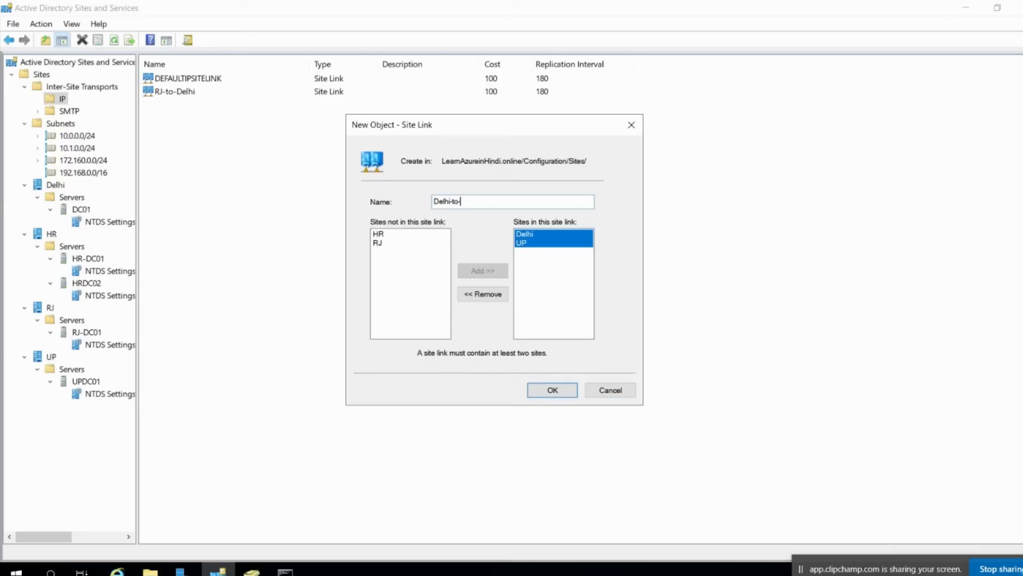
pyautogui.click(571, 390)
pyautogui.click(225, 91)
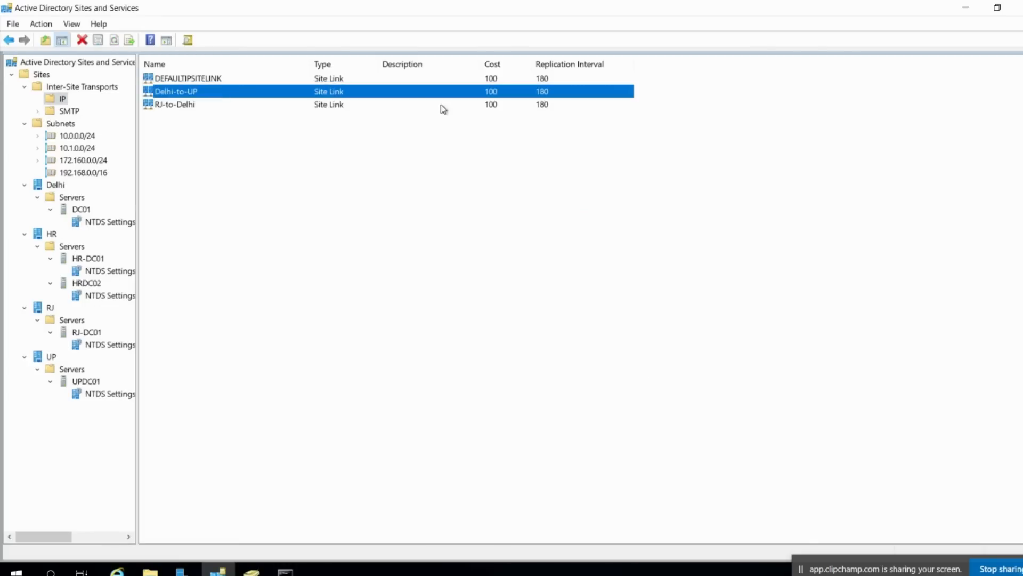
pyautogui.doubleClick(364, 93)
pyautogui.click(647, 125)
# Rename the DEFAULTIPSITELINK site link as Delhi-to-HR
pyautogui.click(382, 80)
pyautogui.rightClick(382, 80)
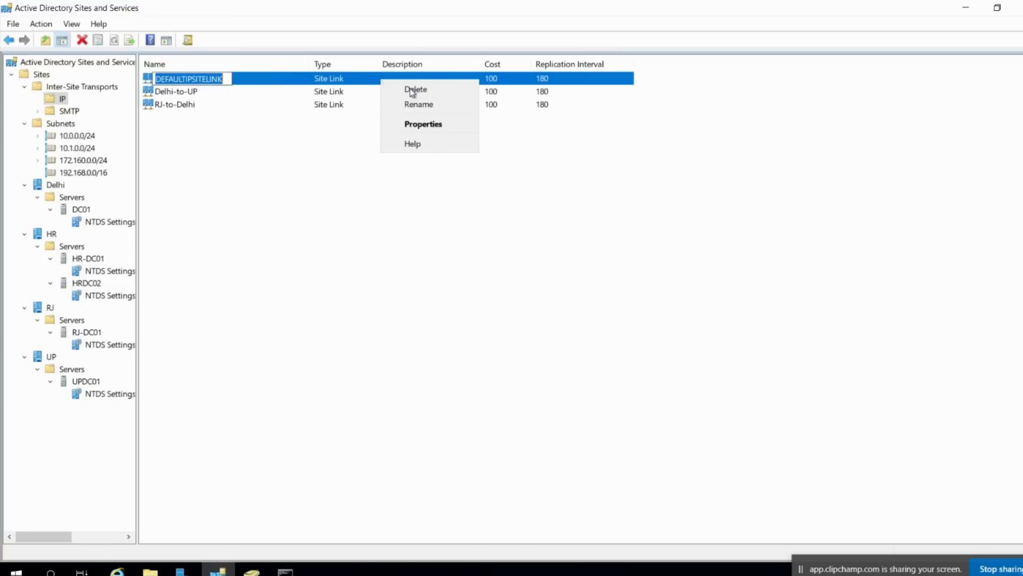
pyautogui.click(420, 102)
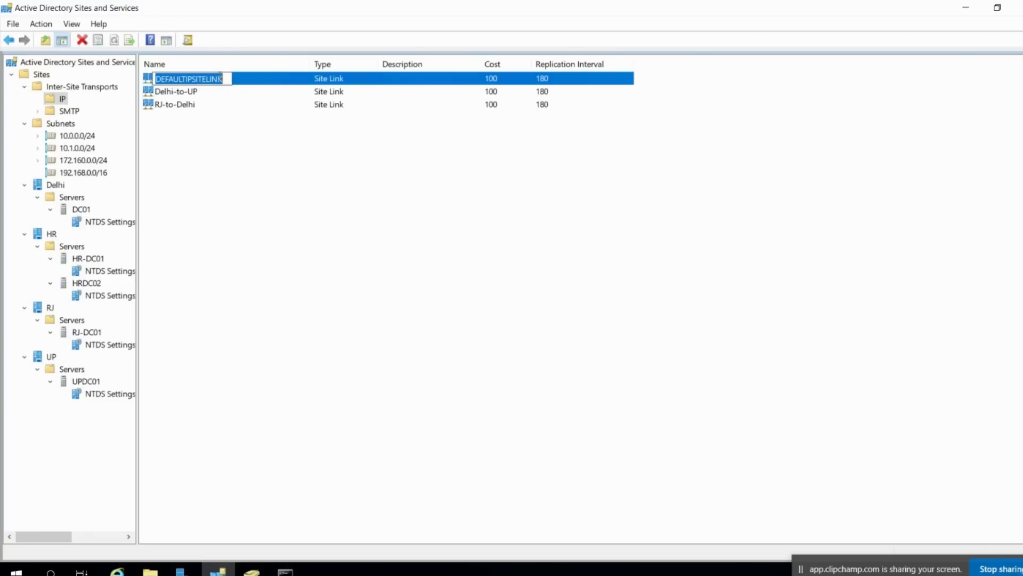
pyautogui.write('Delhi')
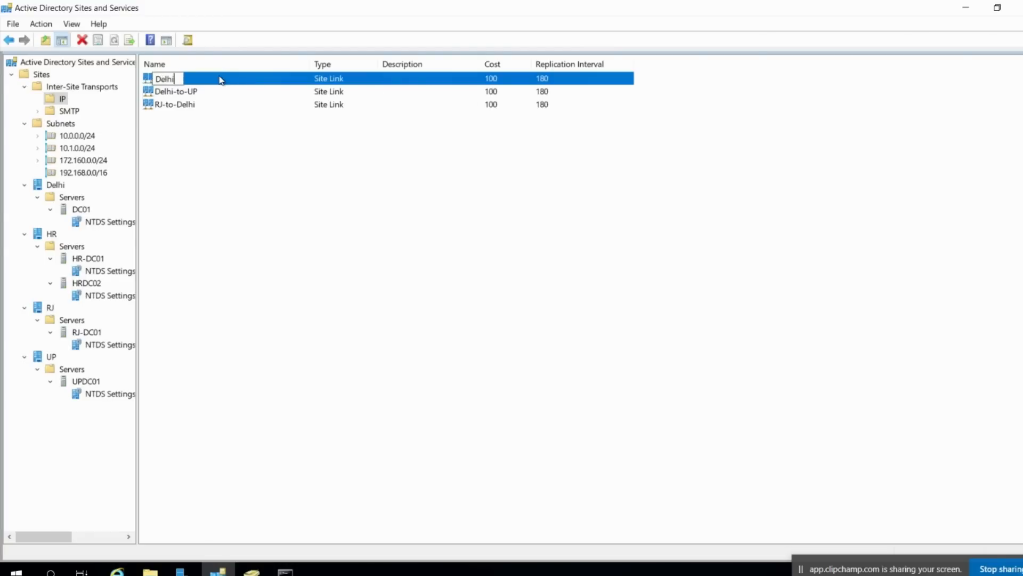
pyautogui.write('-to-HR')
pyautogui.press('Return')
# Remove the RJ and UP sites from the Delhi-to-HR site link, leaving only Delhi and HR as members
pyautogui.press('Return')
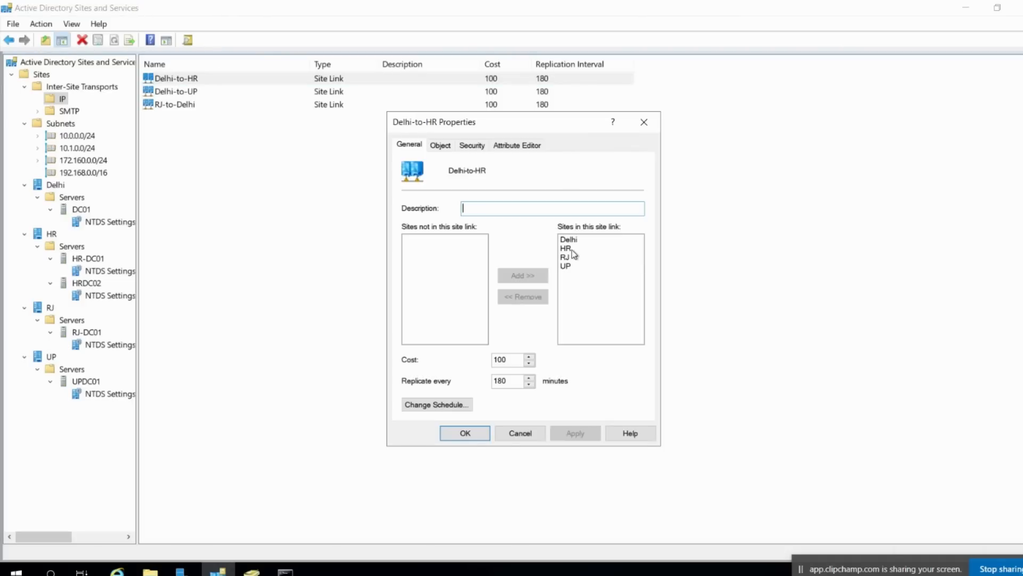
pyautogui.click(574, 241)
pyautogui.click(566, 258)
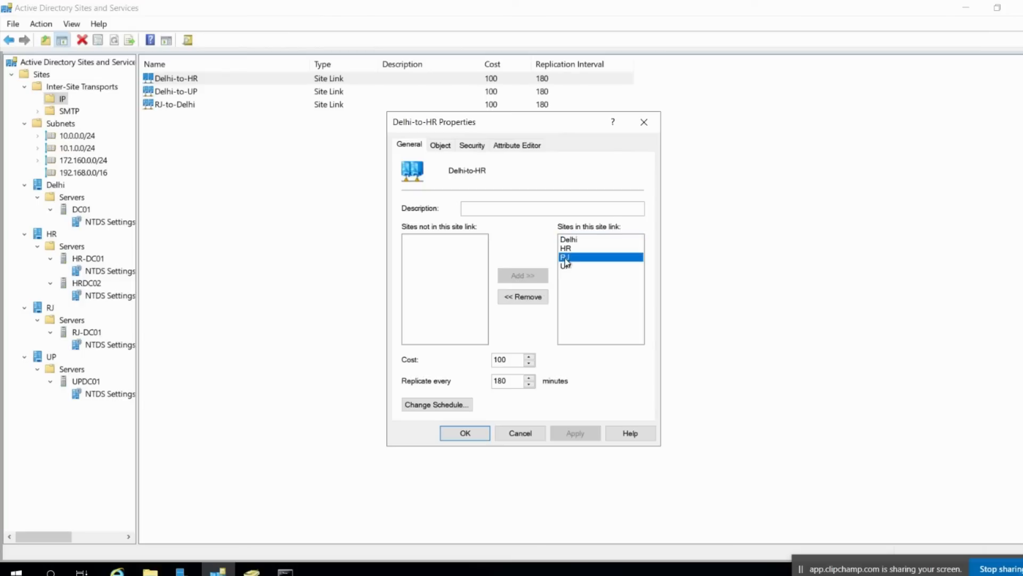
pyautogui.keyDown('shift'); pyautogui.click(566, 266); pyautogui.keyUp('shift')
pyautogui.click(534, 297)
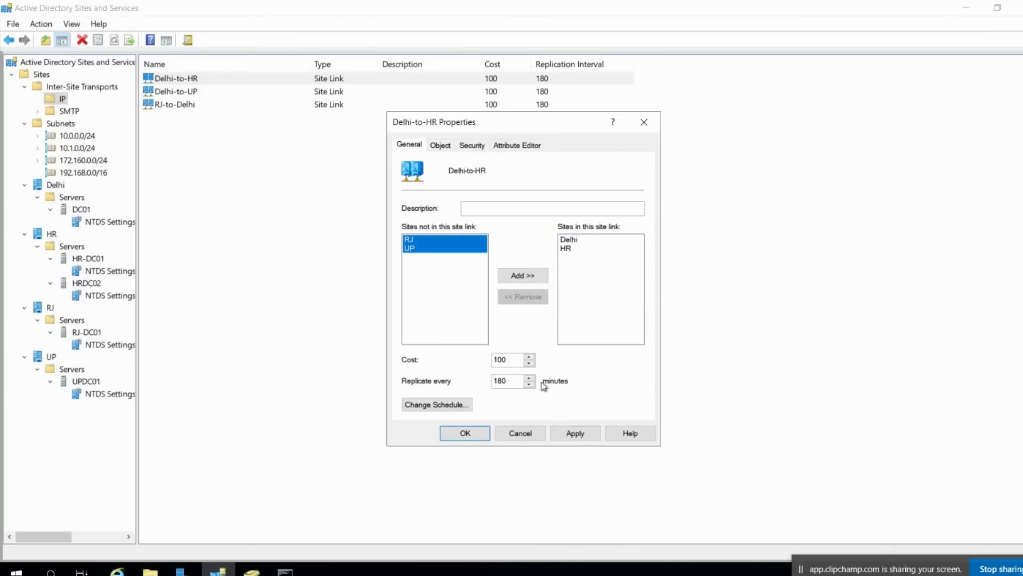
pyautogui.click(575, 433)
pyautogui.click(478, 440)
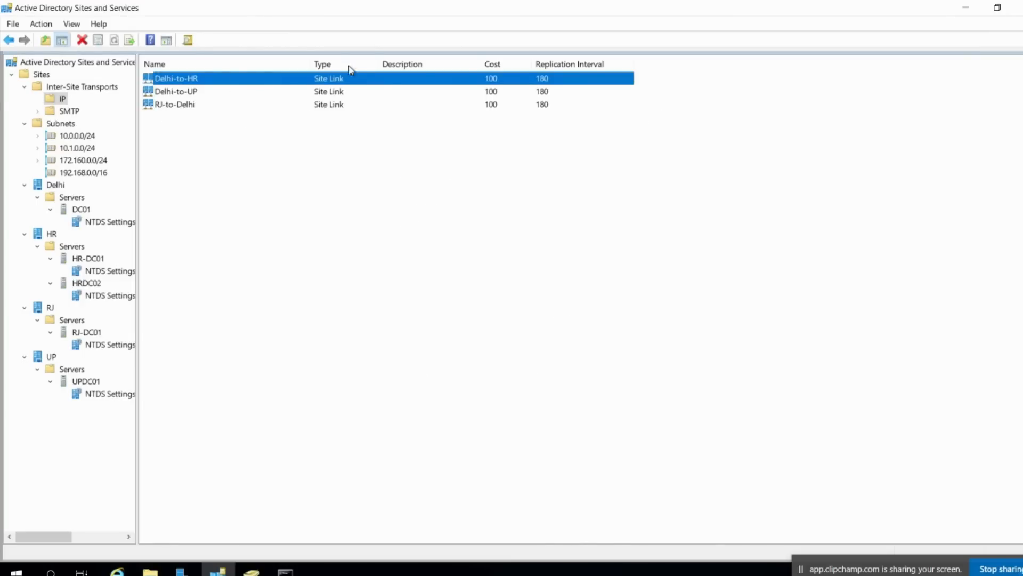
# Review the IP site links and compare the replication connections under the NTDS Settings of UPDC01 and RJ-DC01
pyautogui.click(193, 95)
pyautogui.click(180, 109)
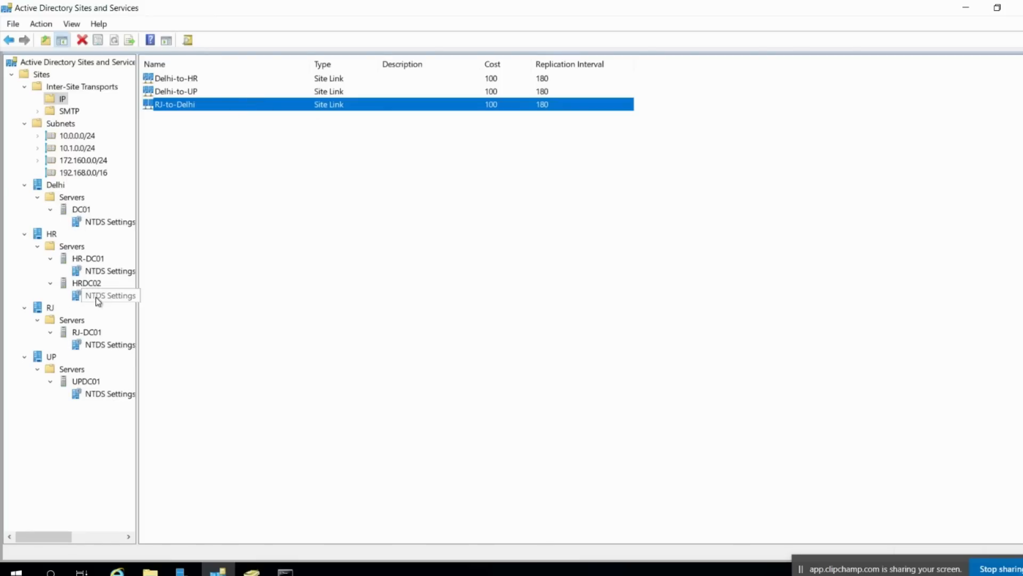
pyautogui.click(100, 395)
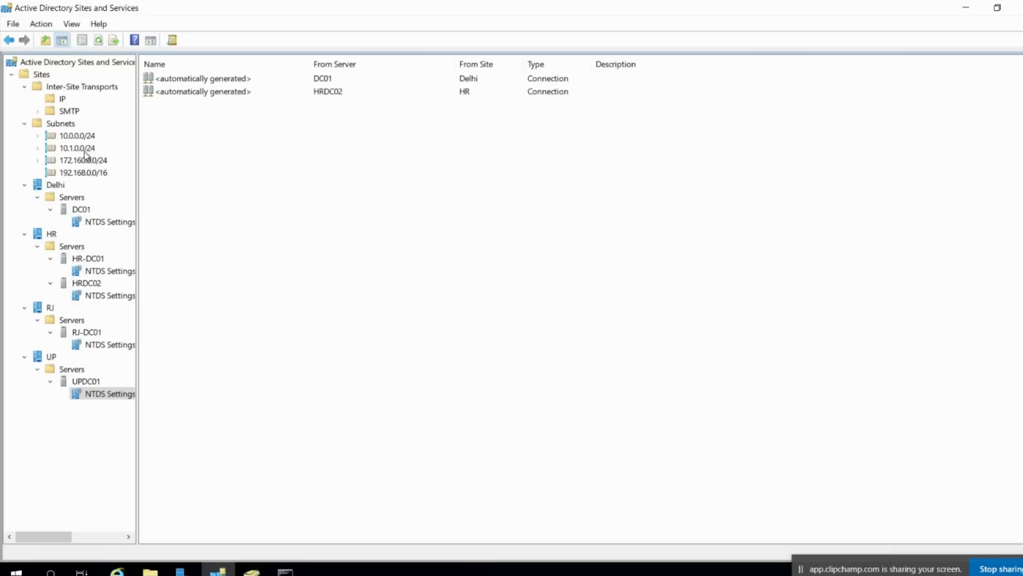
pyautogui.click(62, 99)
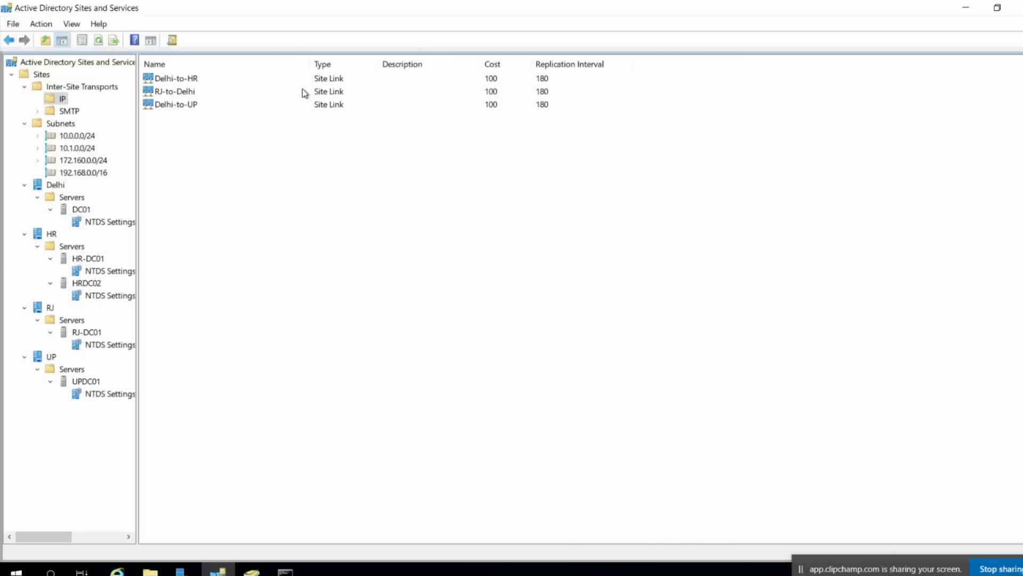
pyautogui.click(106, 395)
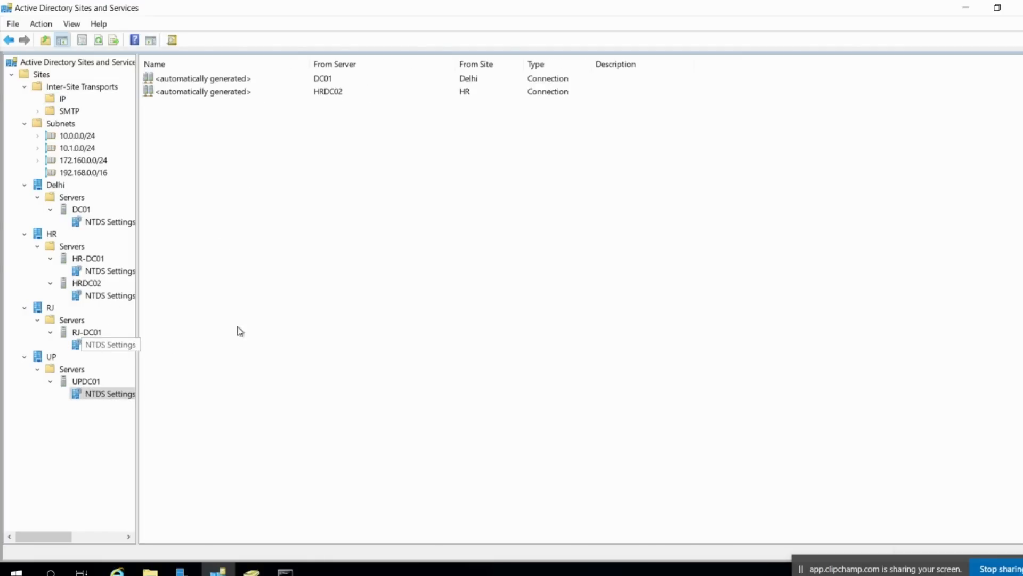
pyautogui.click(109, 344)
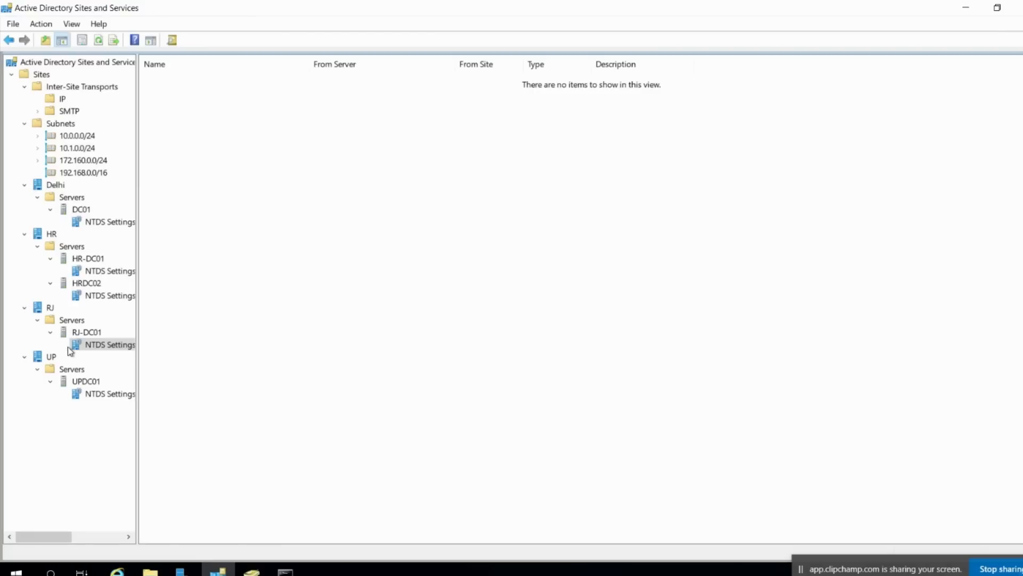
pyautogui.click(104, 395)
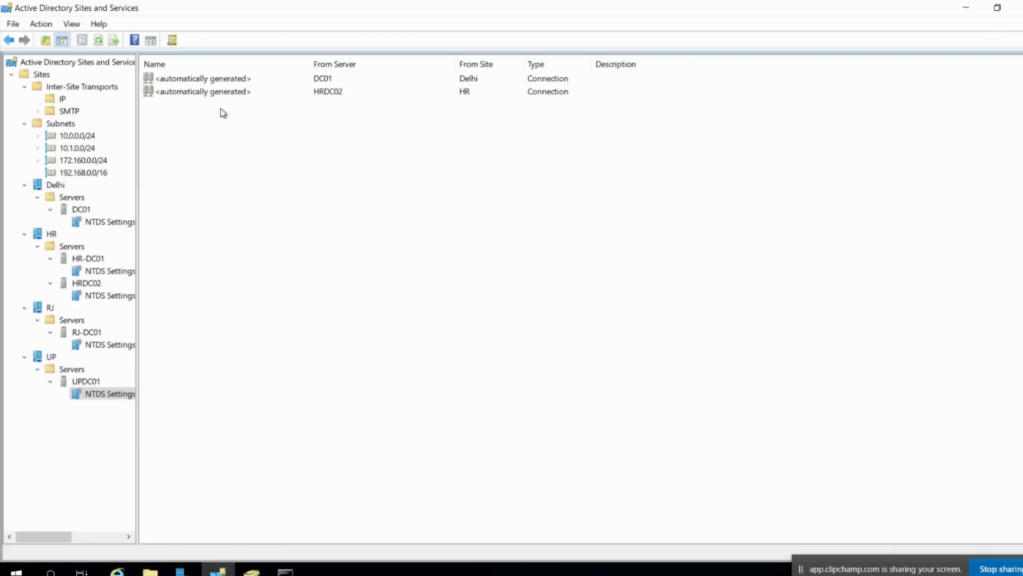
# Trigger immediate replication over UPDC01's automatically generated connection from DC01 in the Delhi site
pyautogui.click(243, 80)
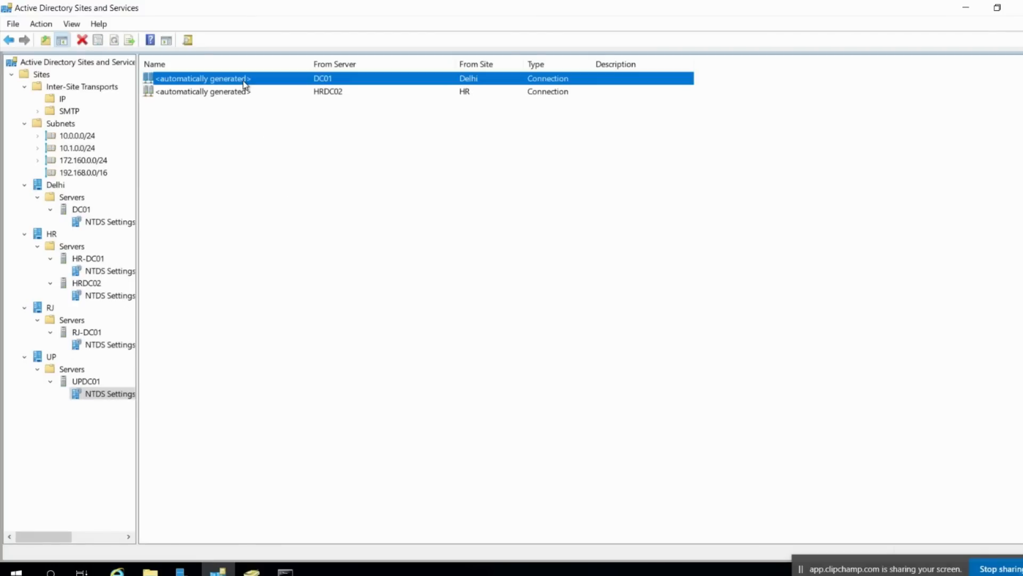
pyautogui.rightClick(243, 81)
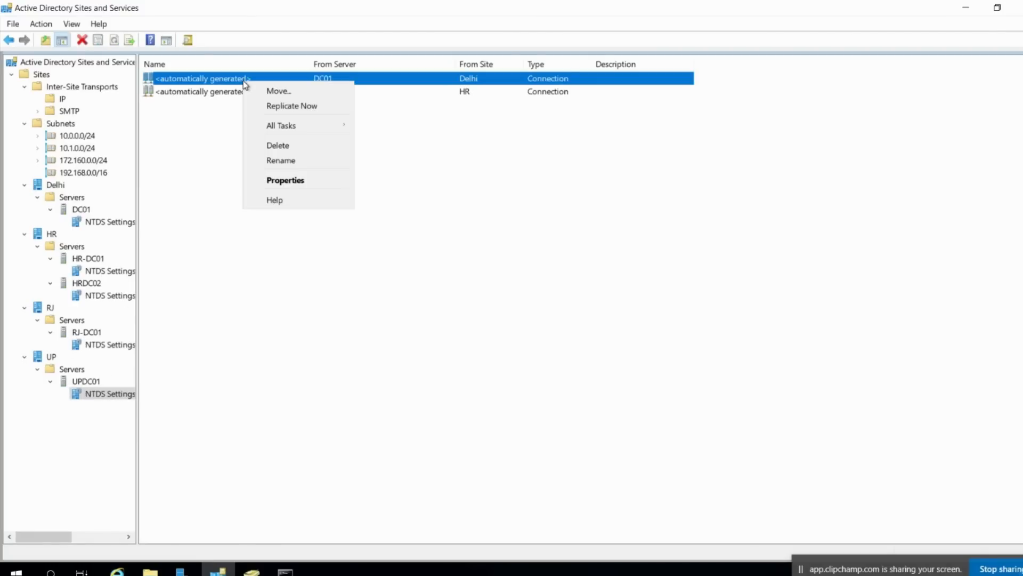
pyautogui.click(314, 109)
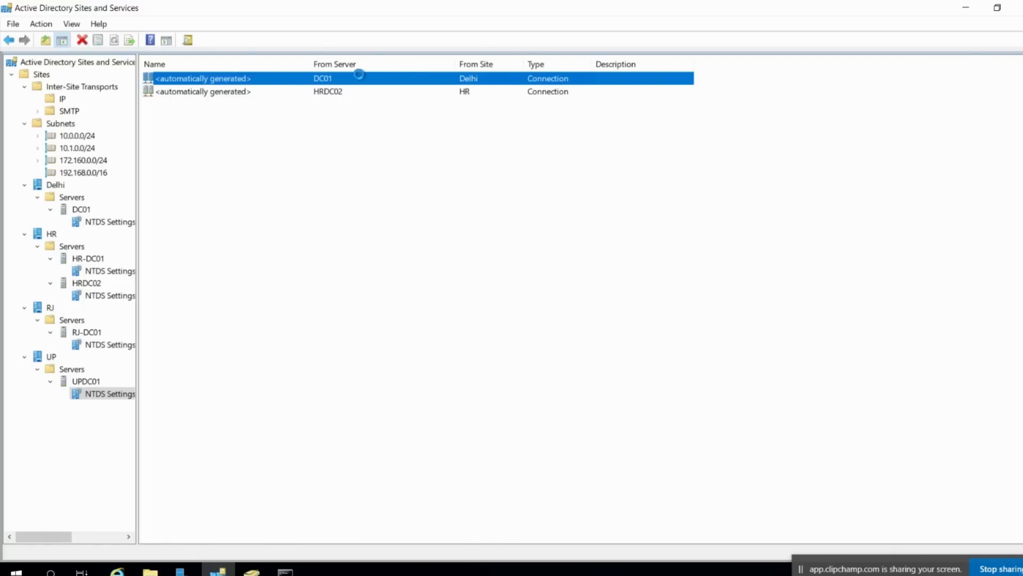
pyautogui.click(621, 397)
# Examine the general settings and replication connections in the properties of RJ-DC01's NTDS Settings
pyautogui.click(107, 346)
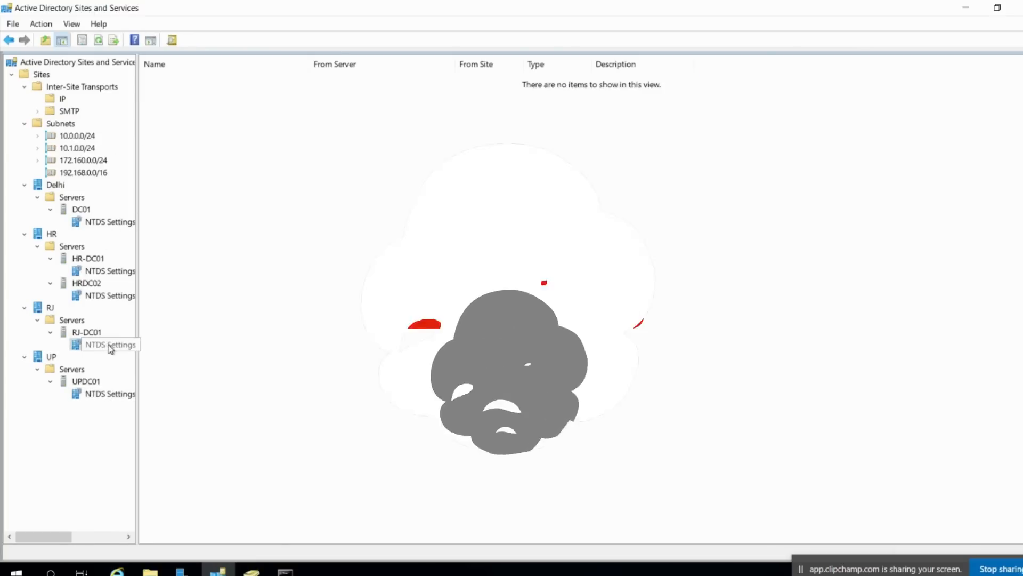
pyautogui.rightClick(108, 346)
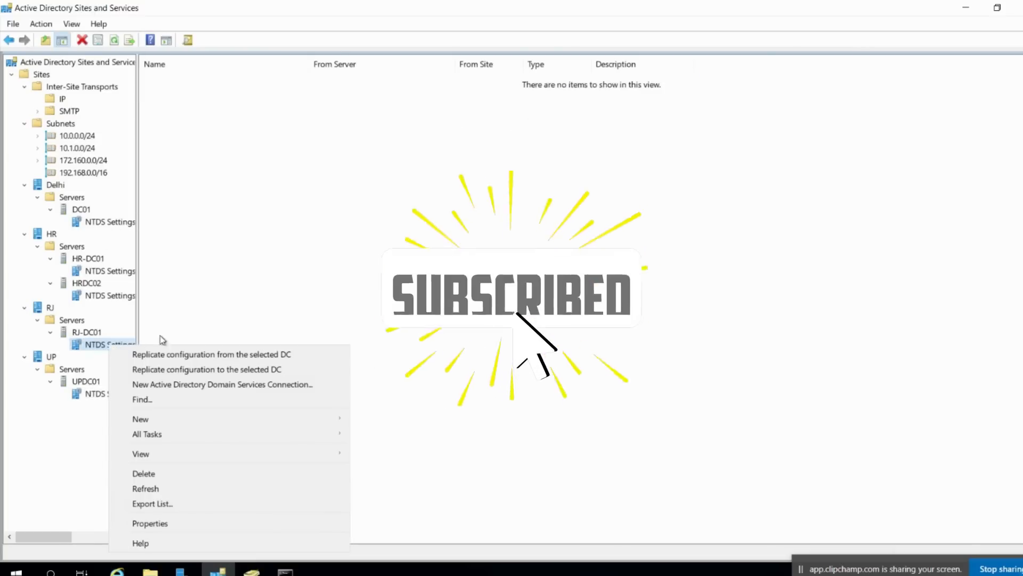
pyautogui.click(190, 523)
pyautogui.click(455, 146)
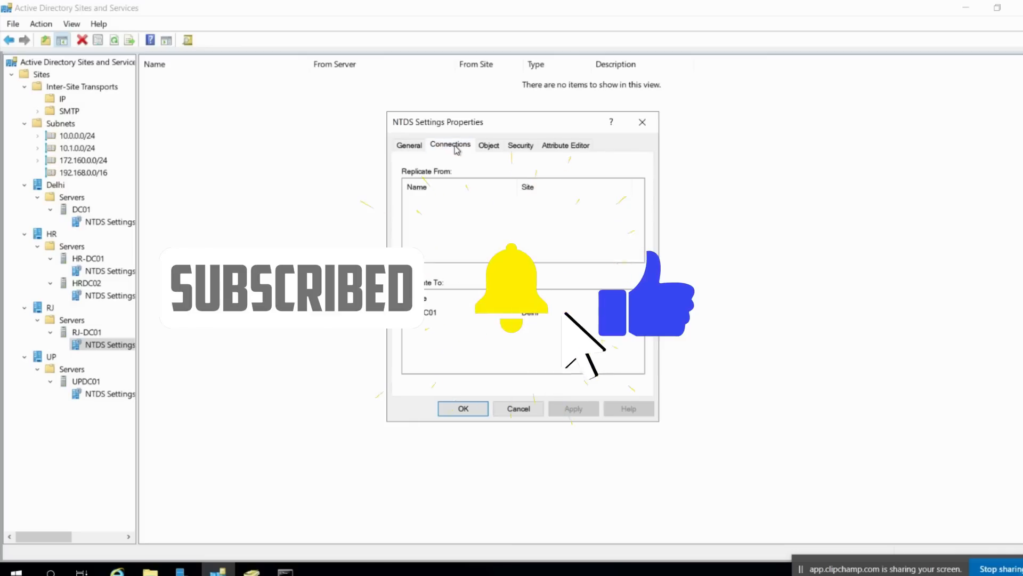
pyautogui.click(408, 144)
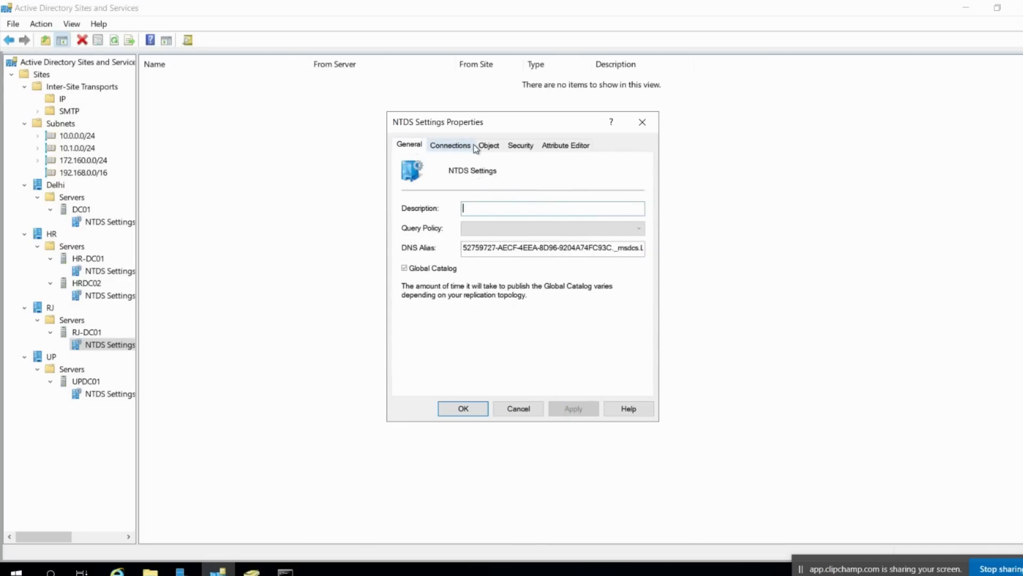
pyautogui.click(474, 146)
pyautogui.click(640, 122)
# Set the Delhi-to-HR site link to replicate every 15 minutes
pyautogui.click(63, 99)
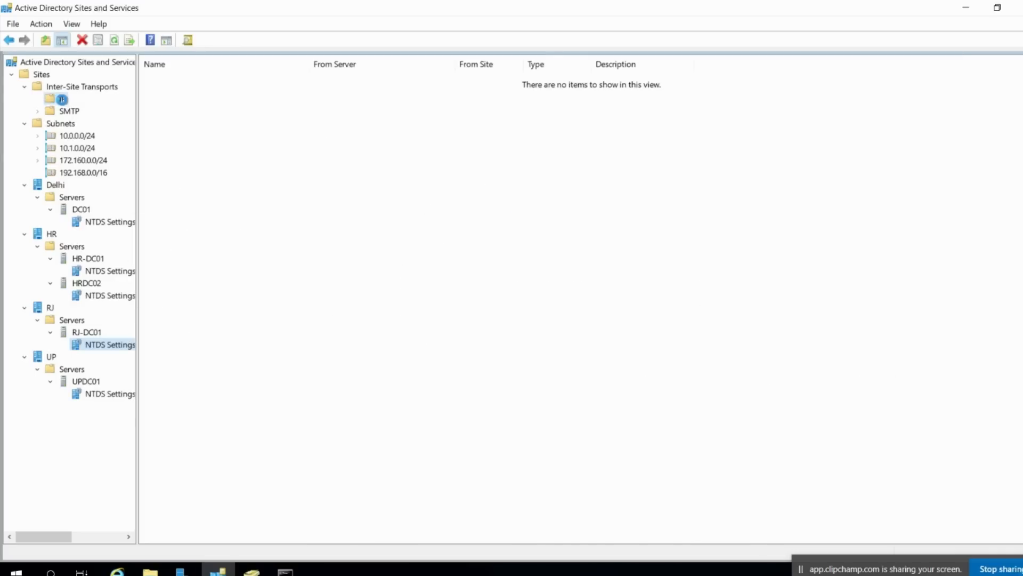
pyautogui.doubleClick(229, 80)
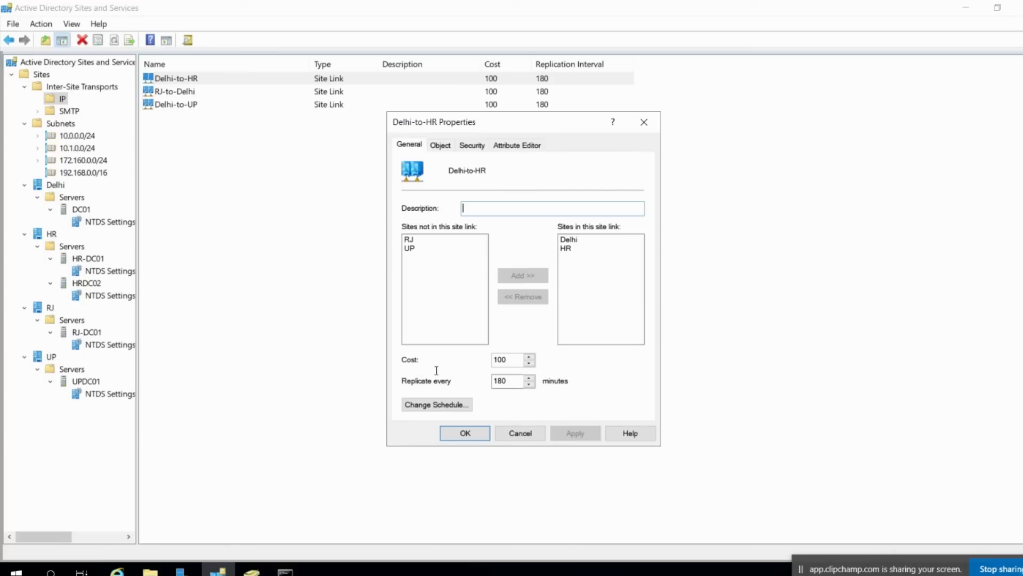
pyautogui.doubleClick(500, 380)
pyautogui.write('15')
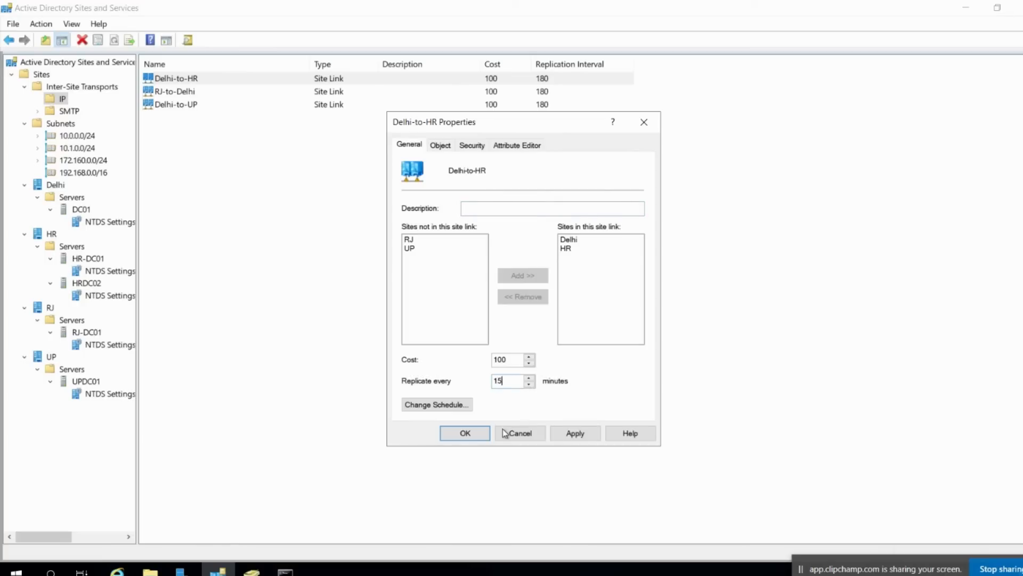
pyautogui.click(575, 433)
pyautogui.click(455, 434)
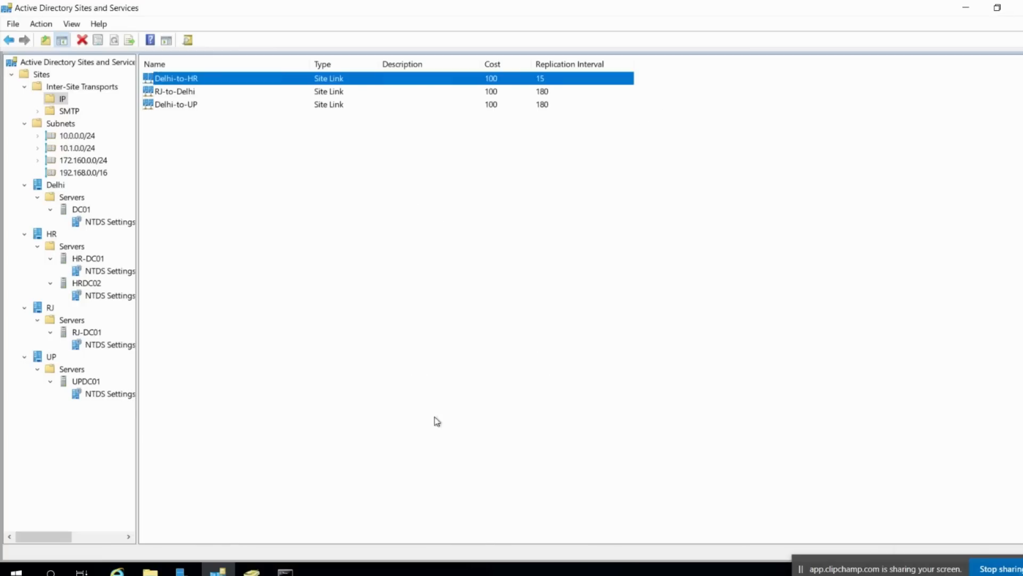
# Set the RJ-to-Delhi site link to replicate every 30 minutes
pyautogui.doubleClick(334, 93)
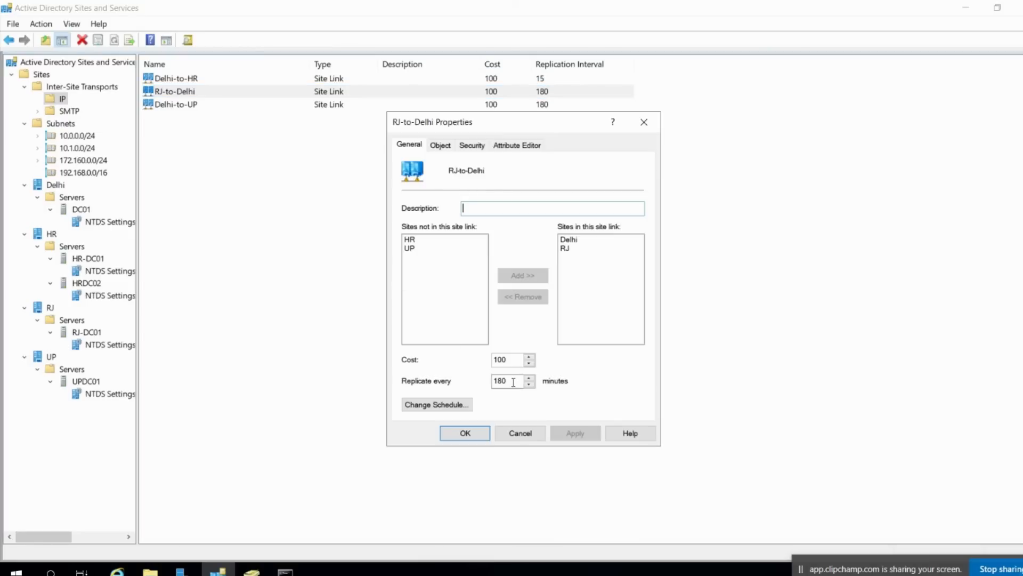
pyautogui.moveTo(512, 381); pyautogui.dragTo(435, 381)
pyautogui.write('30')
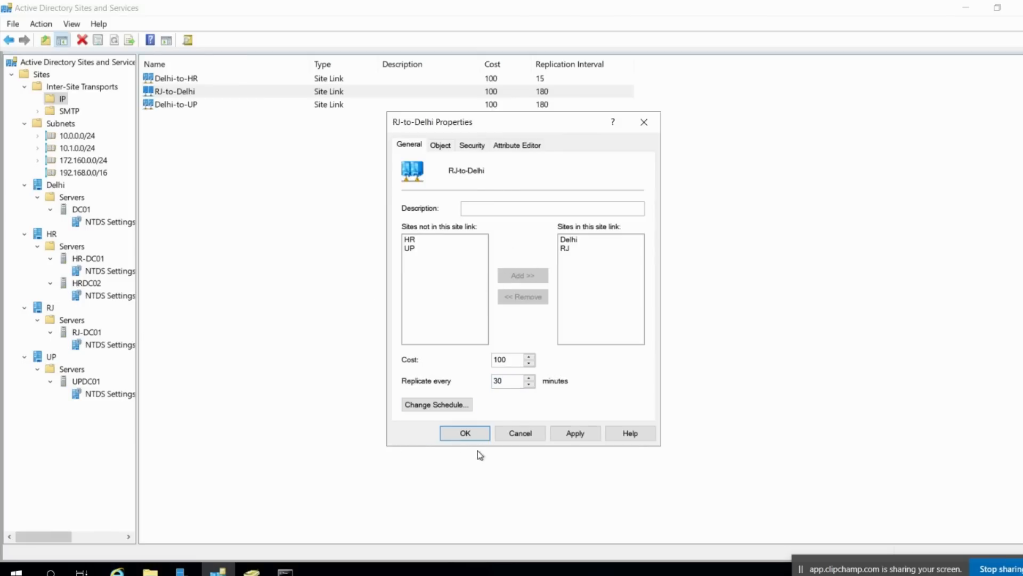
pyautogui.click(473, 434)
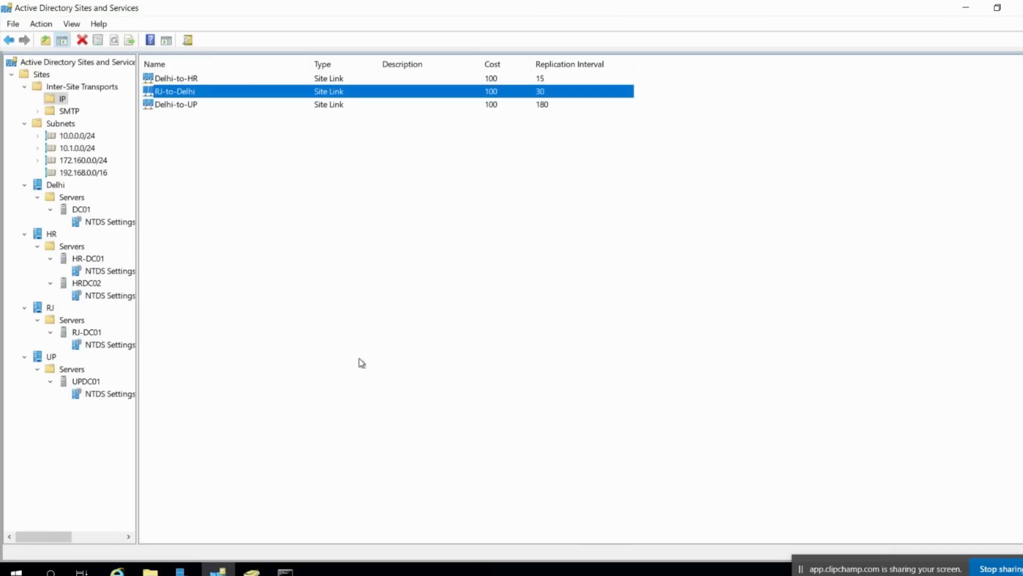
# Try blocking replication on the RJ-to-Delhi link Monday through Thursday from 7:00 AM to 7:00 PM, and discard the schedule changes
pyautogui.doubleClick(341, 92)
pyautogui.click(437, 405)
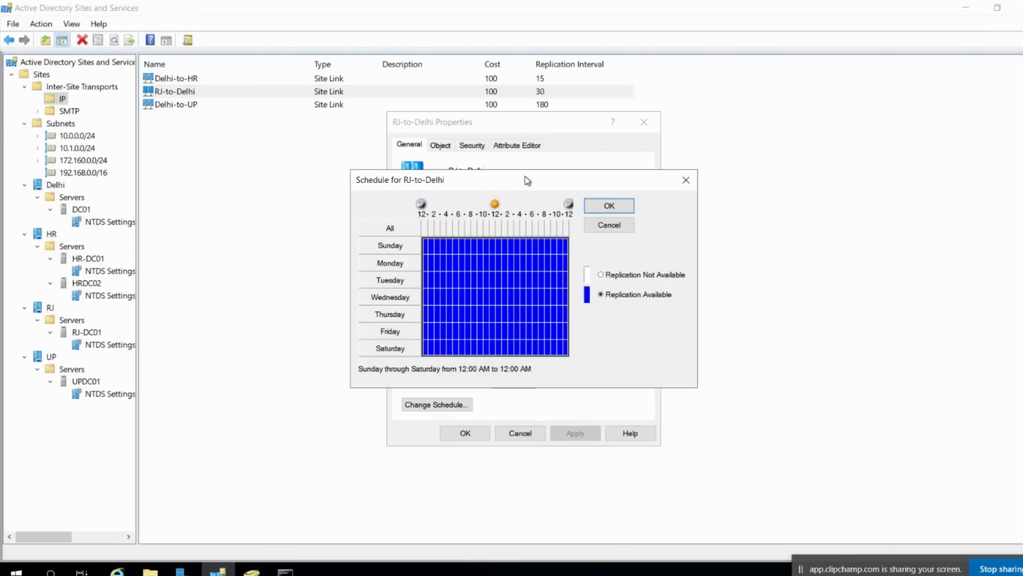
pyautogui.click(616, 276)
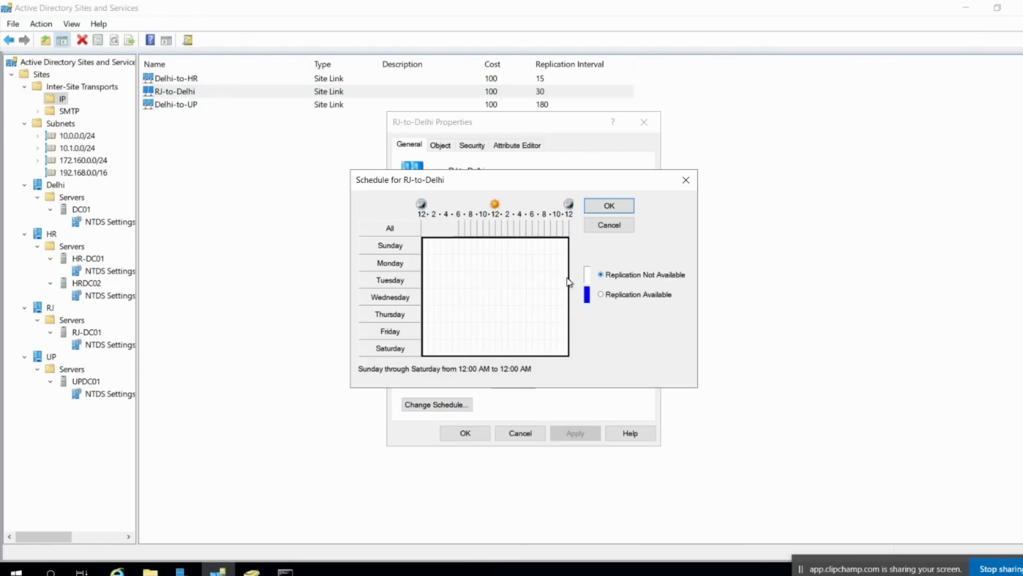
pyautogui.click(618, 295)
pyautogui.moveTo(467, 256); pyautogui.dragTo(537, 320)
pyautogui.click(601, 274)
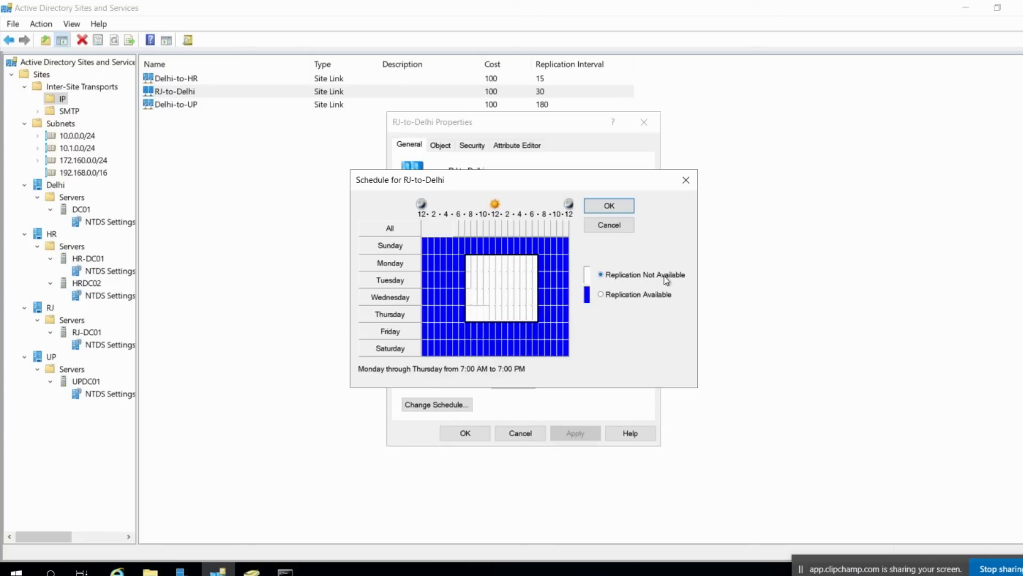
pyautogui.click(685, 180)
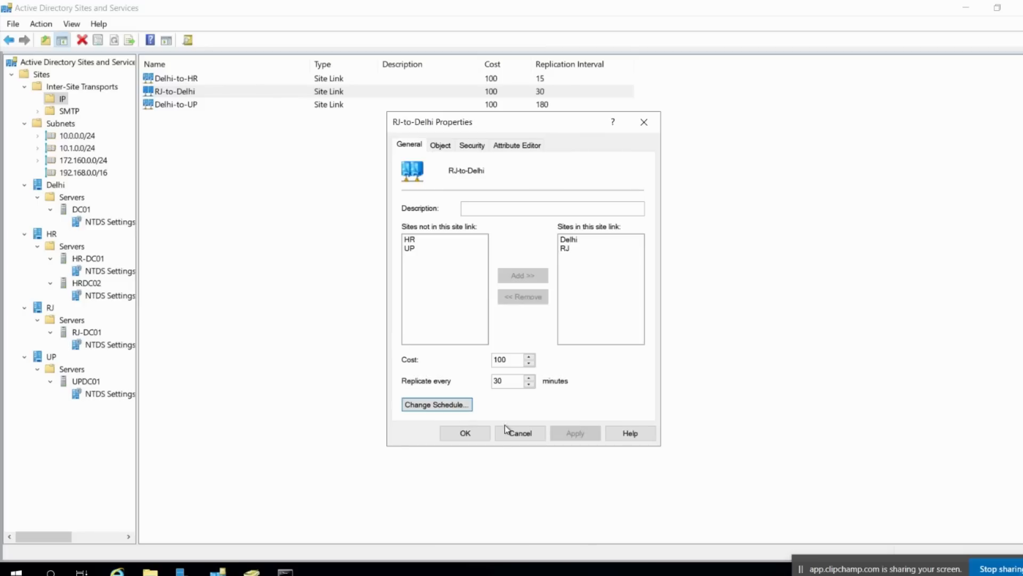
pyautogui.click(441, 434)
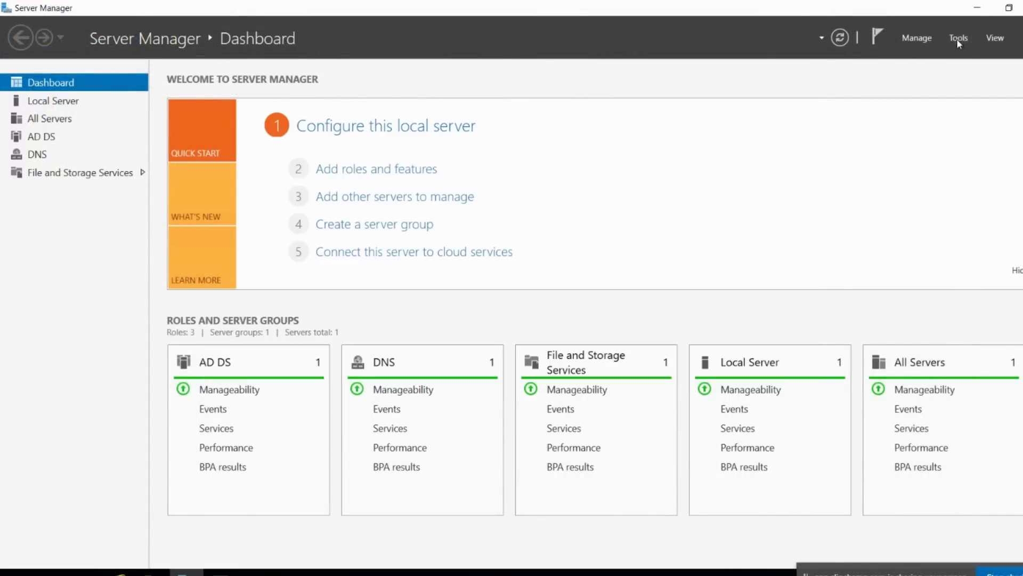
# Switch to Server Manager, open Active Directory Sites and Services, and display the connections under RJ-DC01's NTDS Settings in the RJ site
pyautogui.click(957, 38)
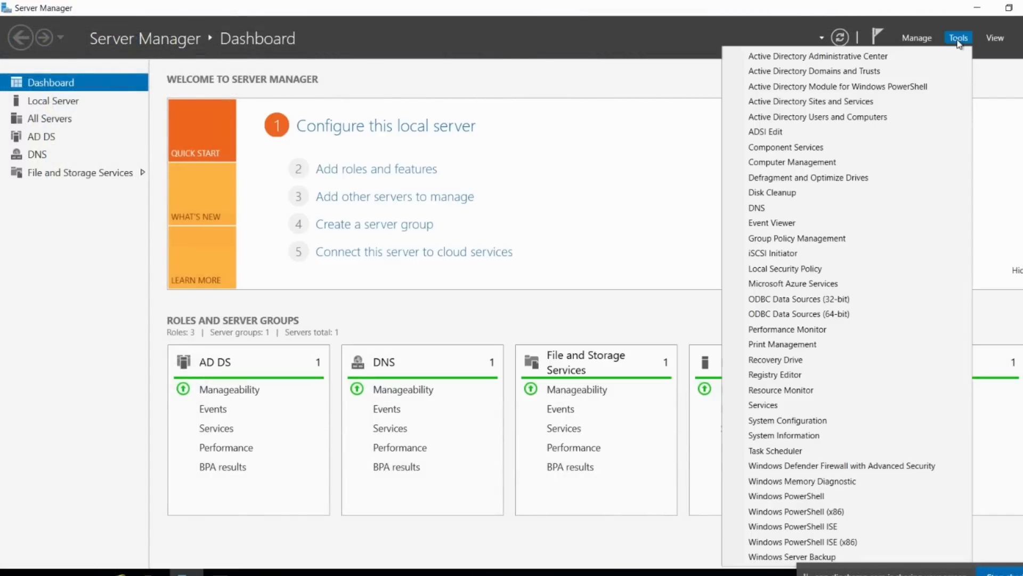
pyautogui.click(835, 102)
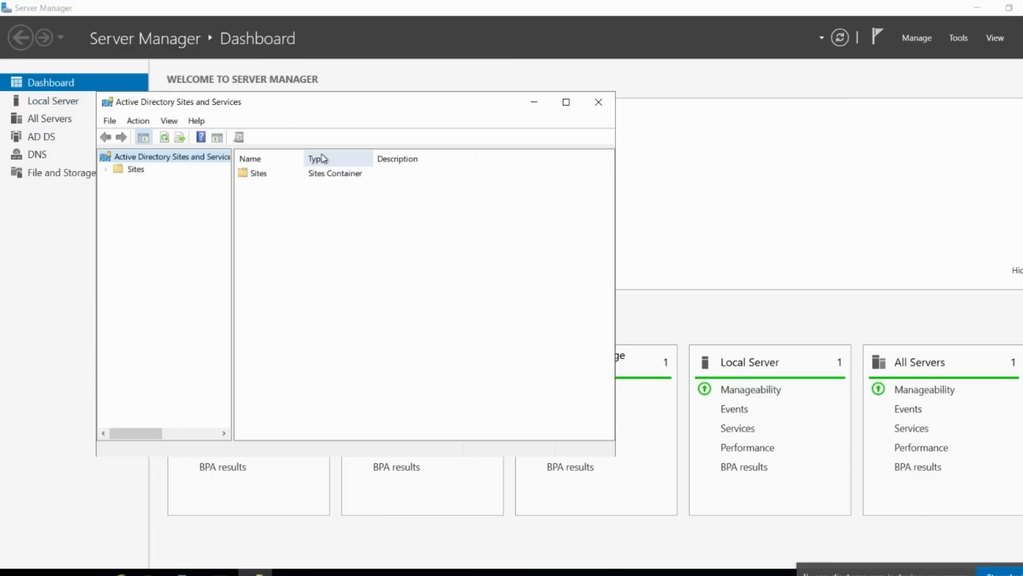
pyautogui.doubleClick(119, 170)
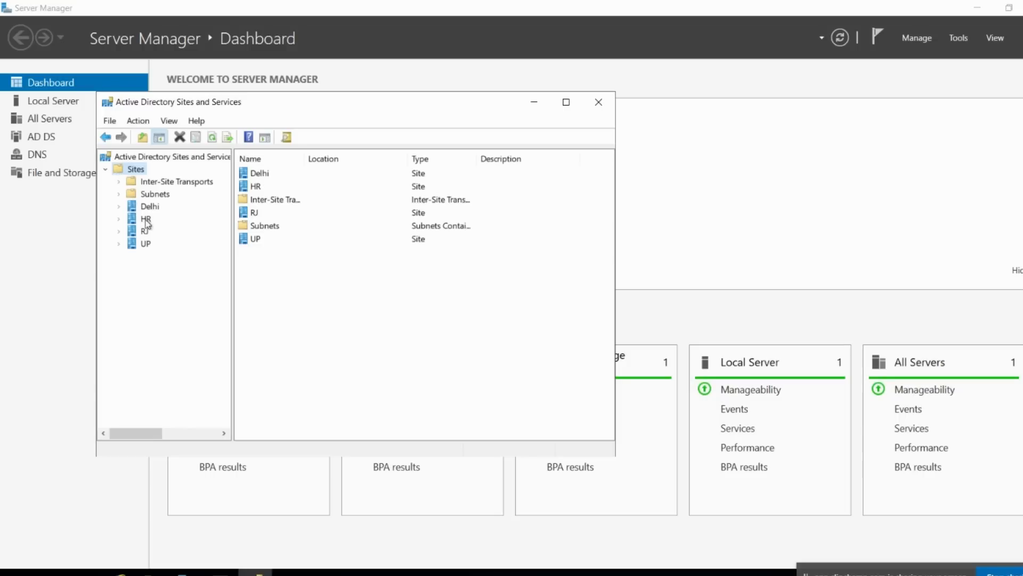
pyautogui.doubleClick(144, 230)
pyautogui.click(157, 244)
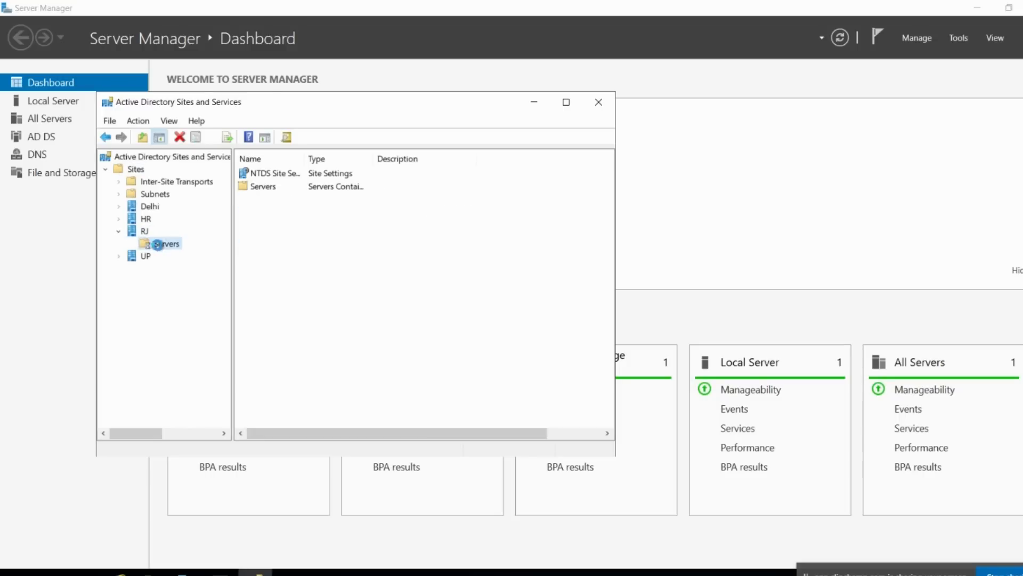
pyautogui.click(133, 244)
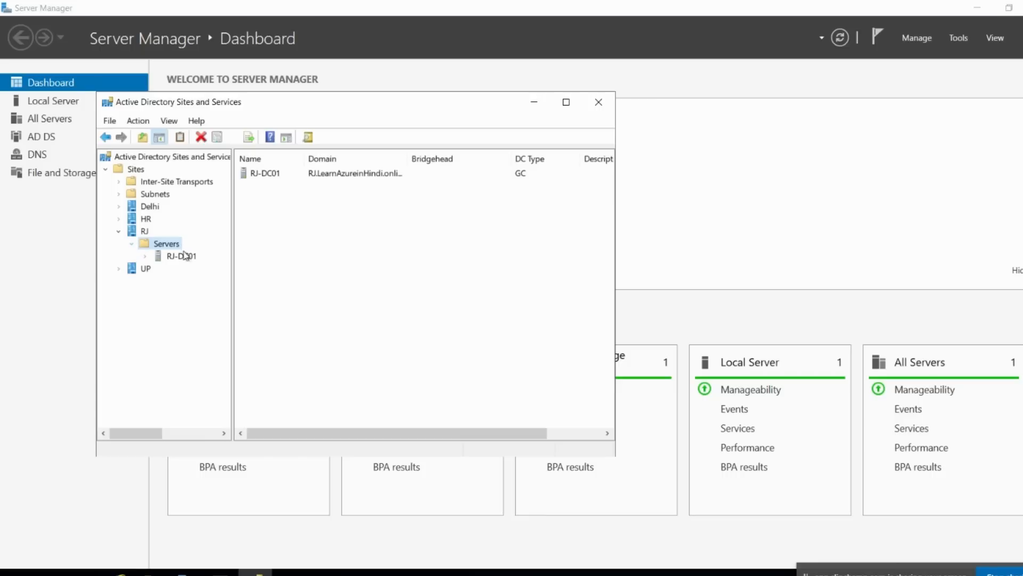
pyautogui.click(182, 255)
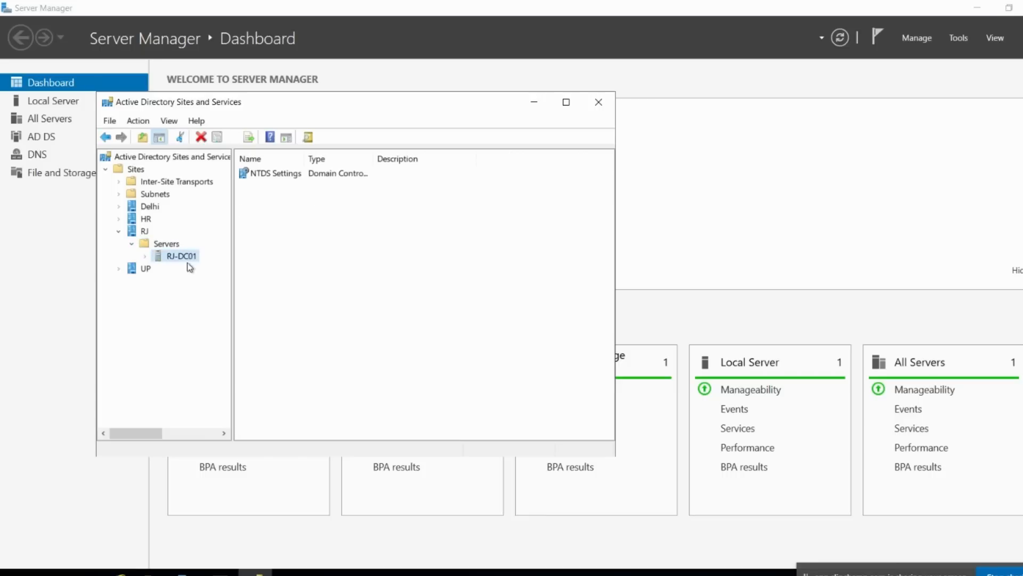
pyautogui.click(145, 257)
pyautogui.click(171, 270)
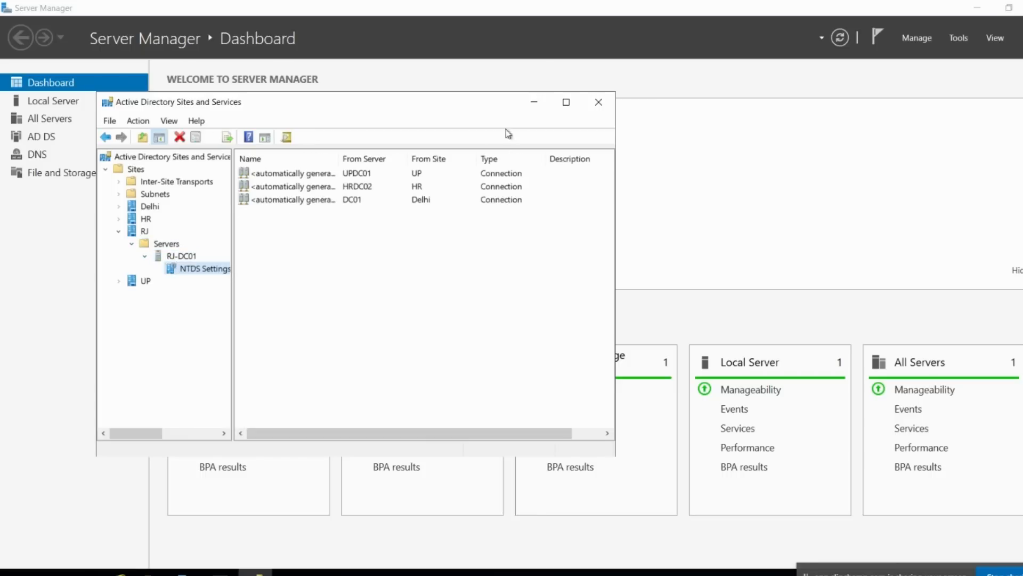
# Examine the source server and site of each RJ-DC01 replication connection in a widened list, and review the IP site links
pyautogui.click(566, 101)
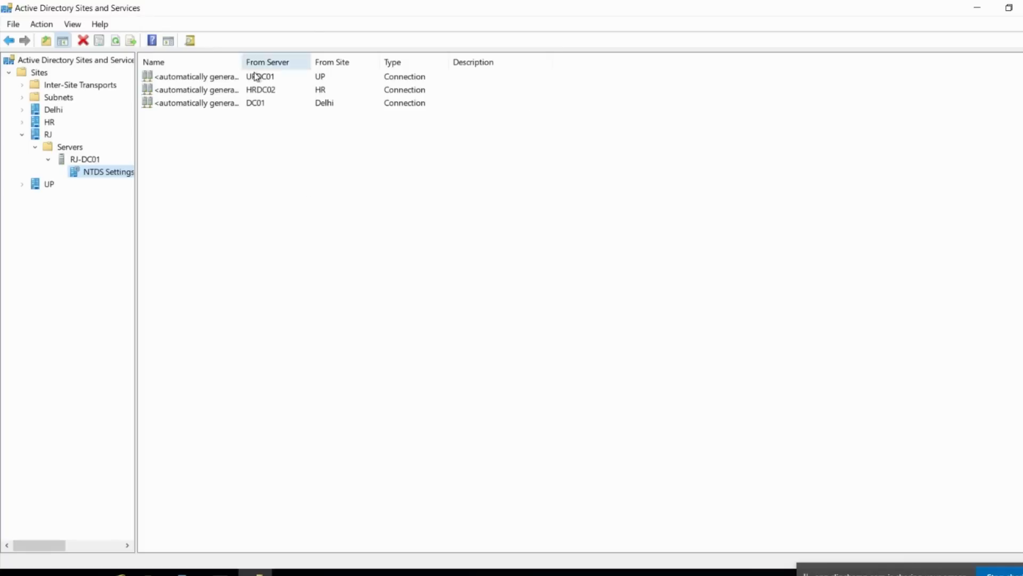
pyautogui.moveTo(248, 63); pyautogui.dragTo(356, 63)
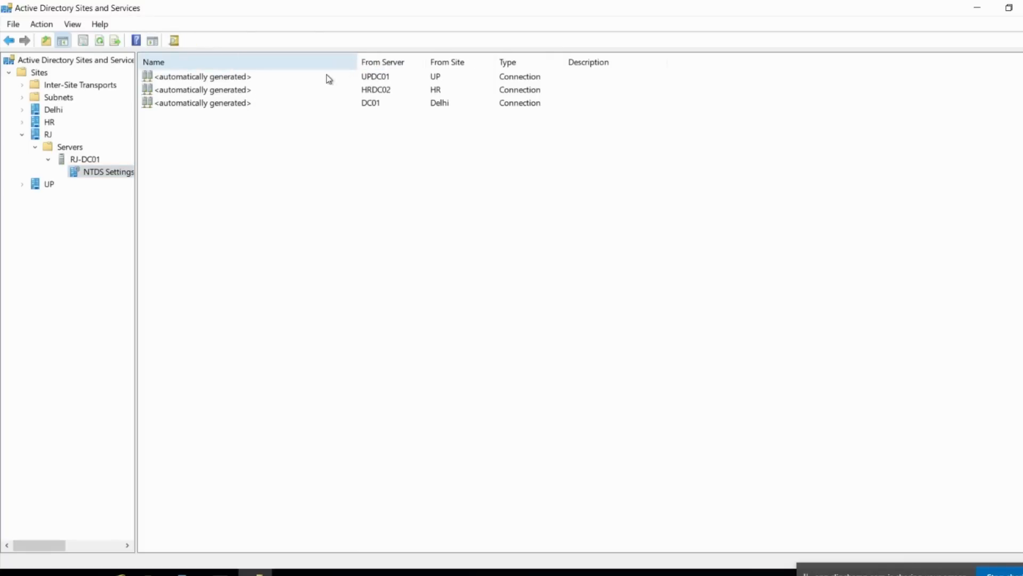
pyautogui.click(383, 80)
pyautogui.click(382, 91)
pyautogui.click(370, 106)
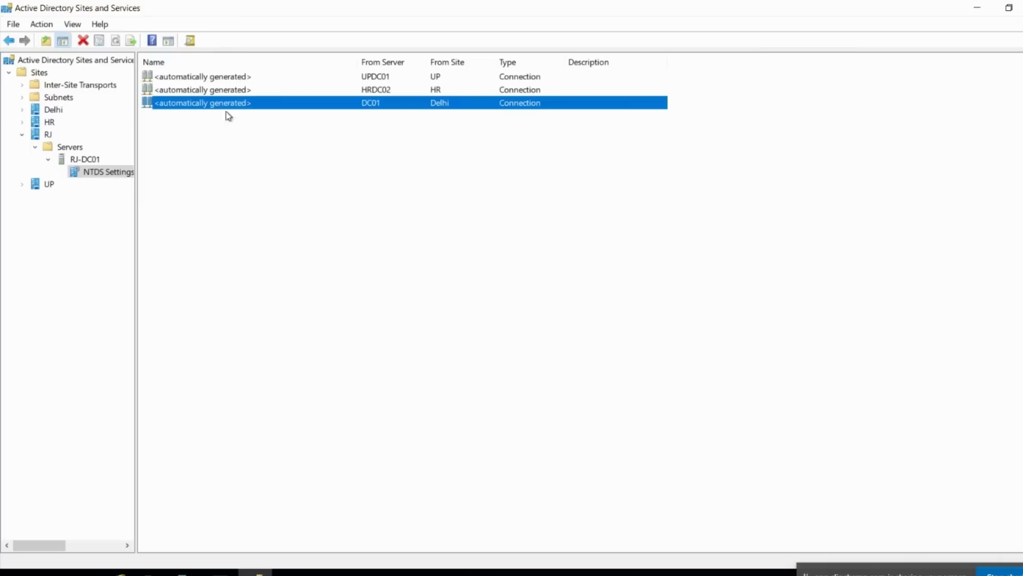
pyautogui.doubleClick(68, 87)
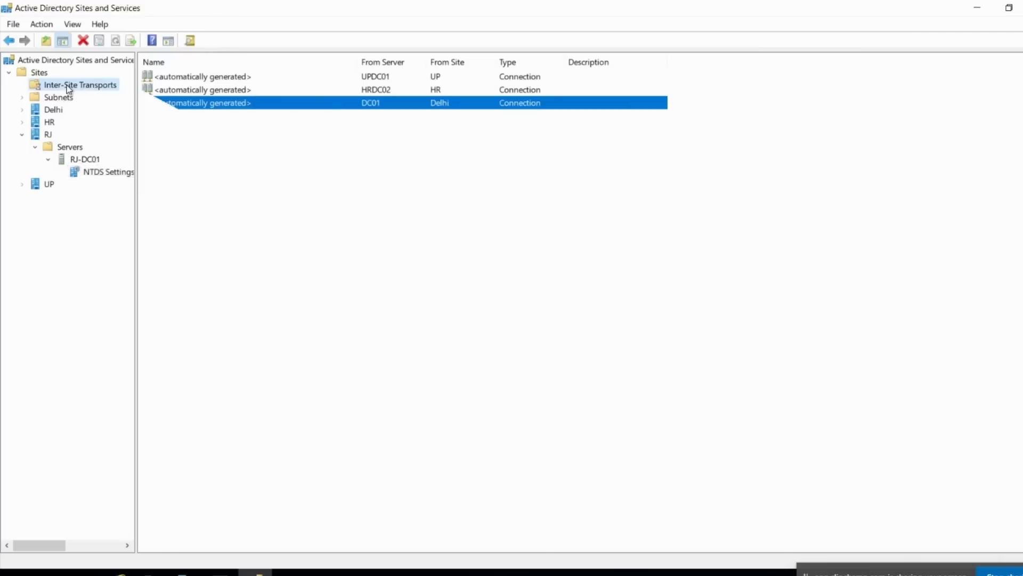
pyautogui.click(59, 99)
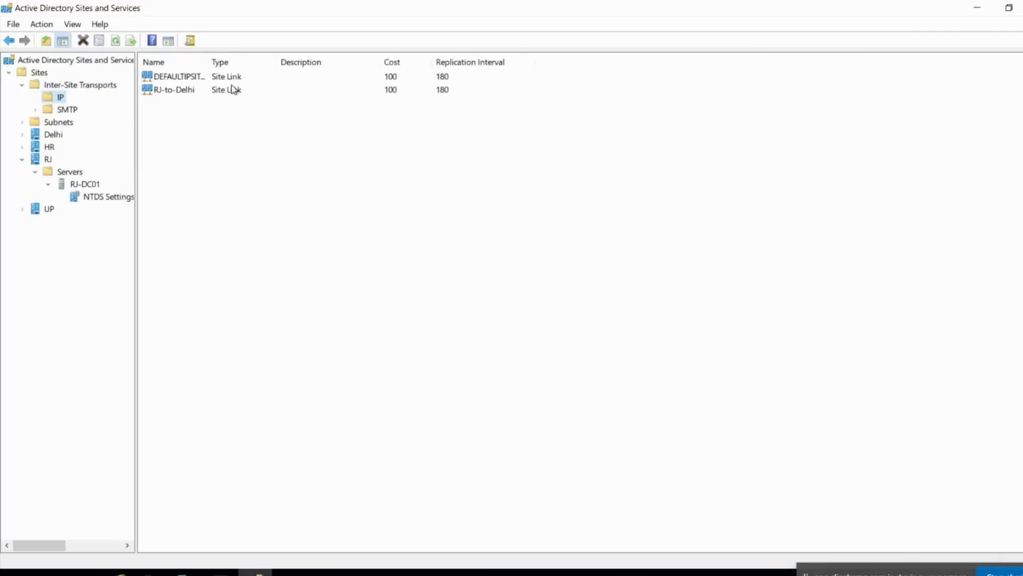
# Examine the object, security and general properties of RJ-DC01's automatically generated connection from DC01 in the Delhi site, and close them unchanged
pyautogui.click(98, 197)
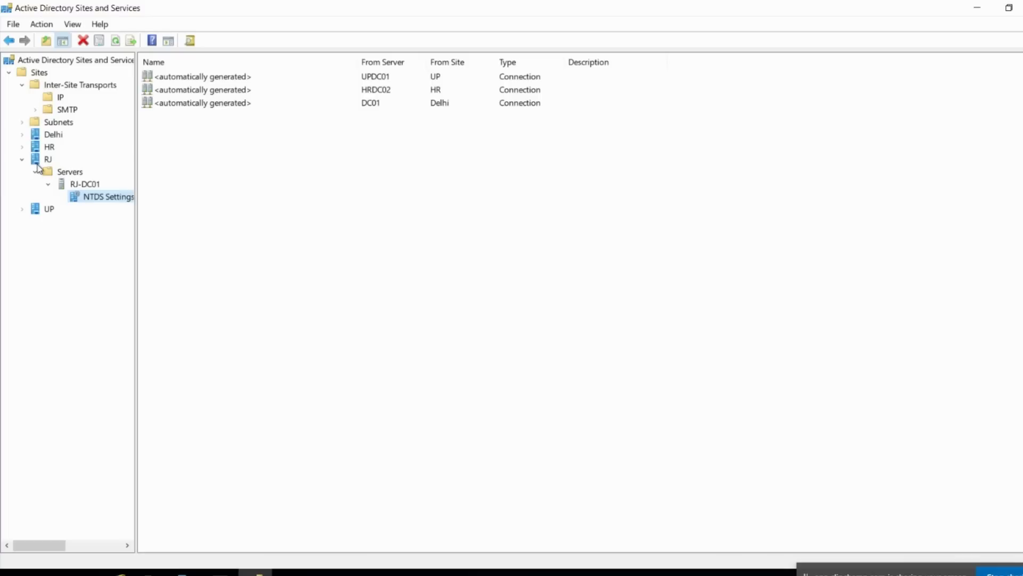
pyautogui.click(228, 102)
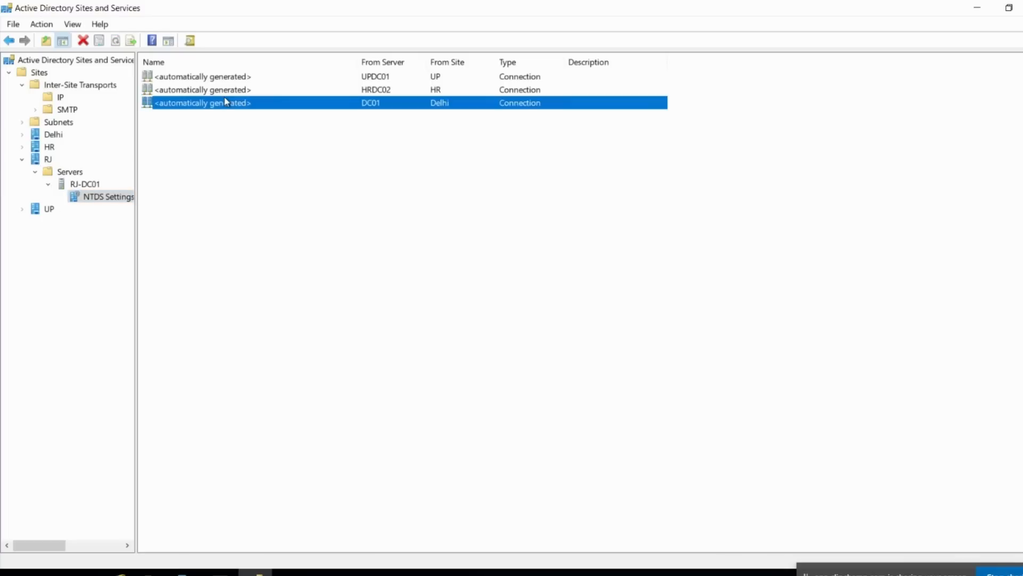
pyautogui.rightClick(231, 104)
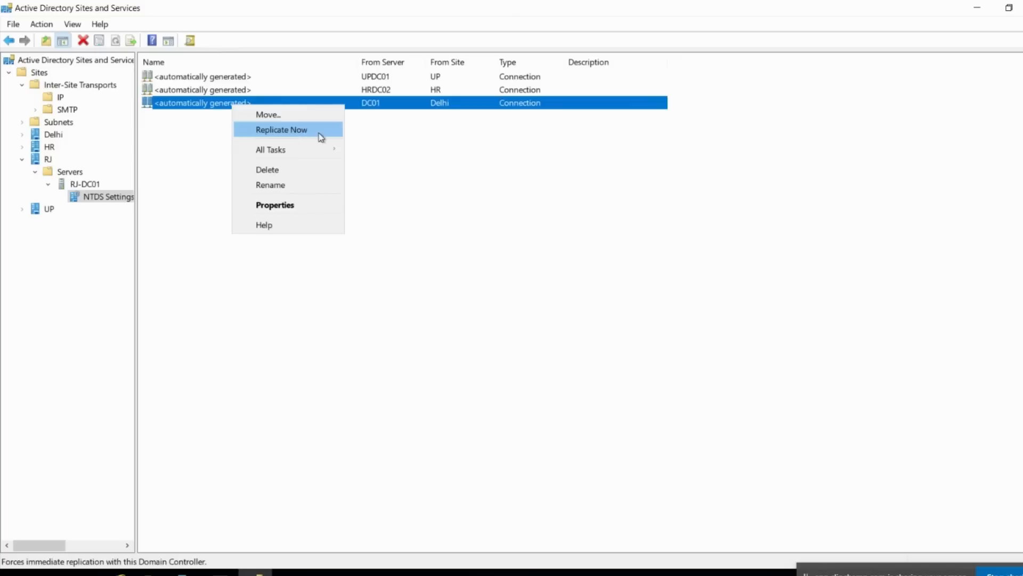
pyautogui.click(283, 205)
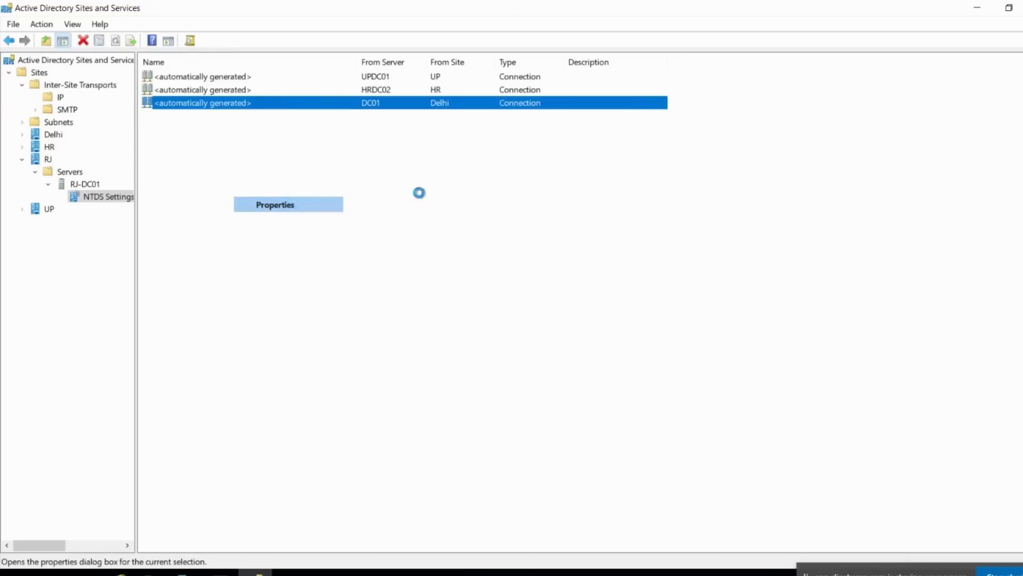
pyautogui.click(446, 159)
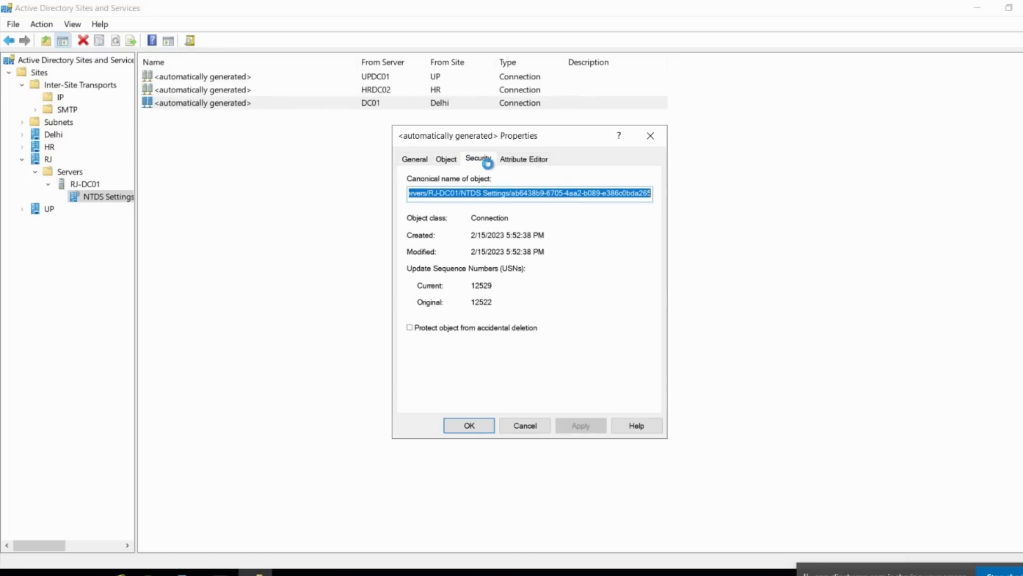
pyautogui.click(478, 159)
pyautogui.click(416, 158)
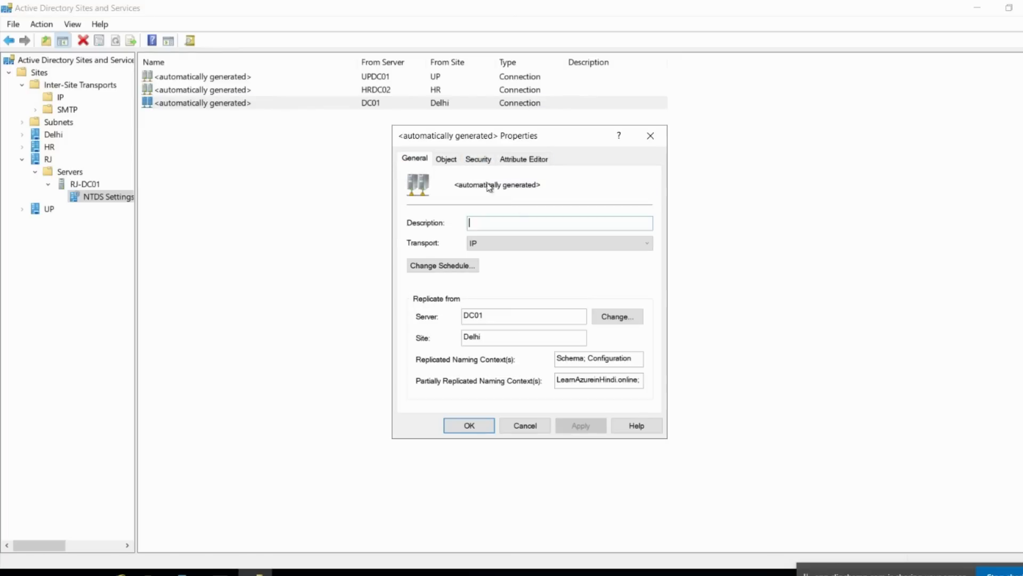
pyautogui.click(527, 425)
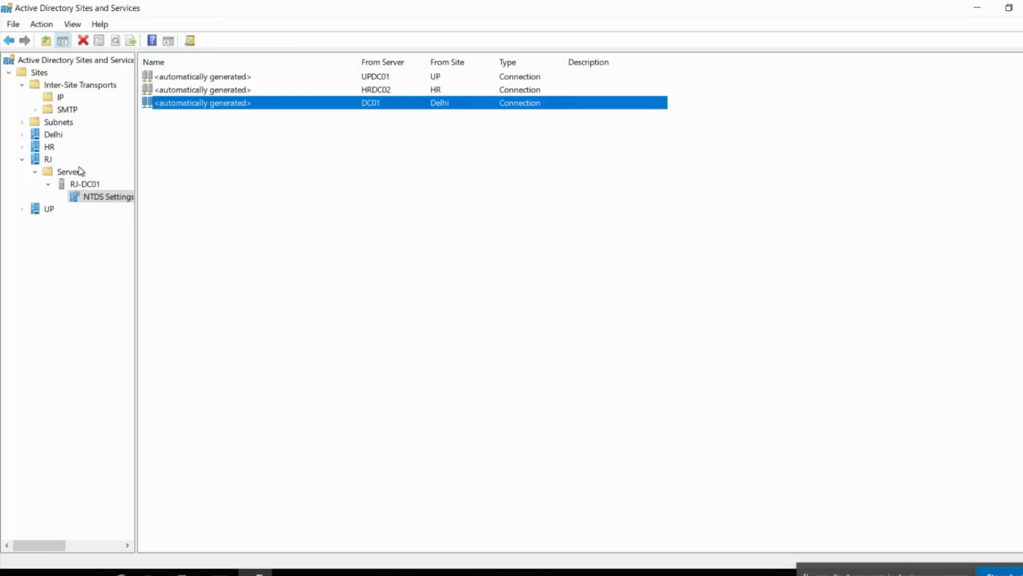